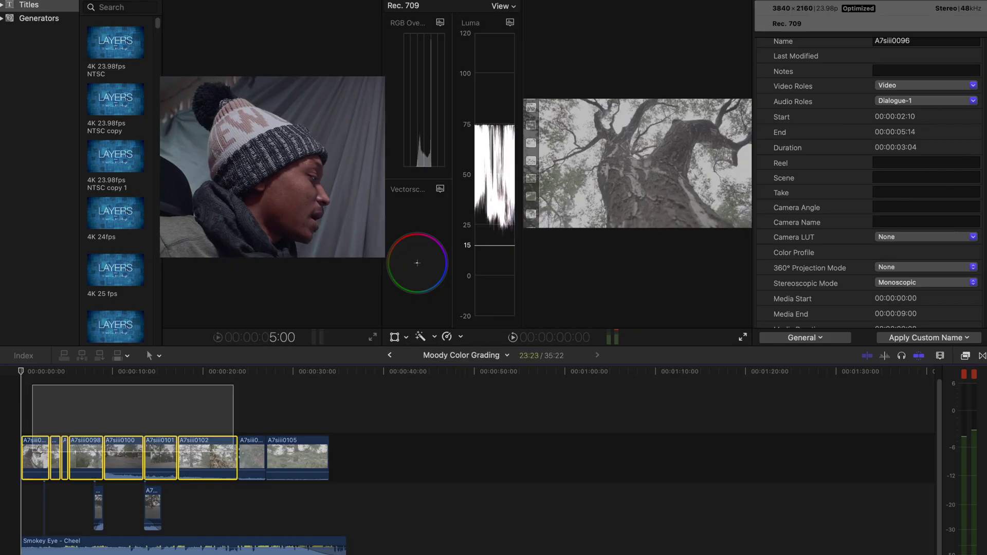
Step: Apply the Sony S-Log3/S-Gamut3.Cine camera LUT to all storyline clips, then add the 4K 23.98fps NTSC adjustment layer
drag(319, 469, 319, 469)
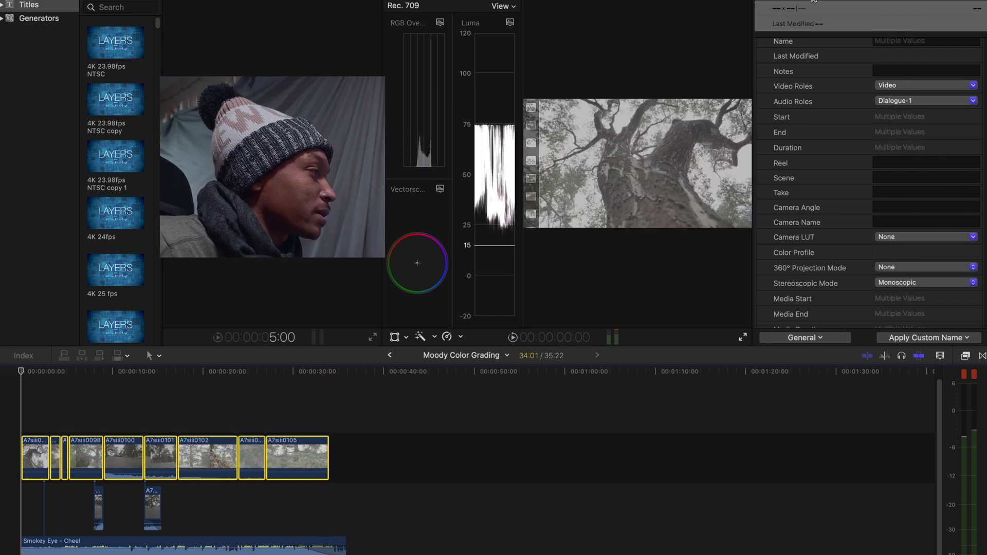
scroll(977, 257, down, 1)
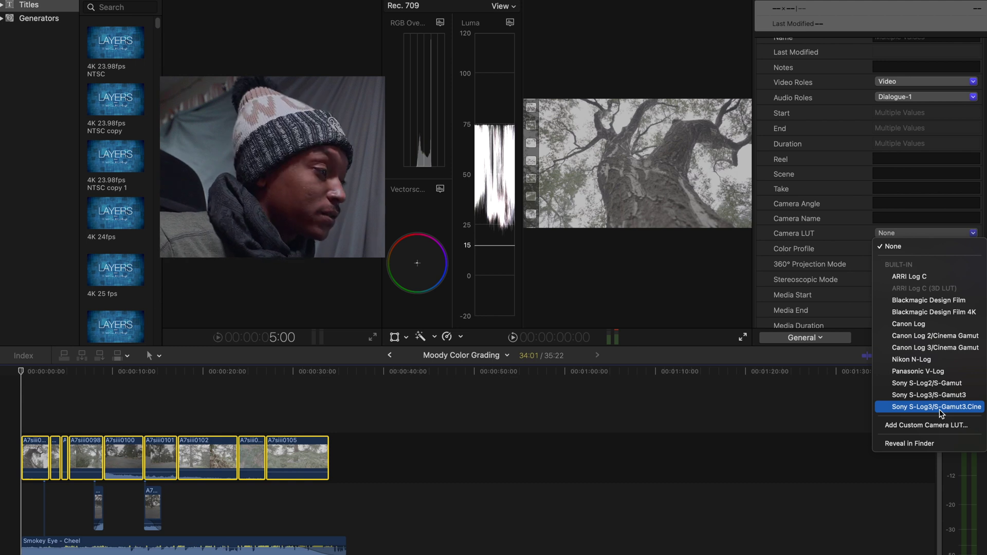
click(939, 407)
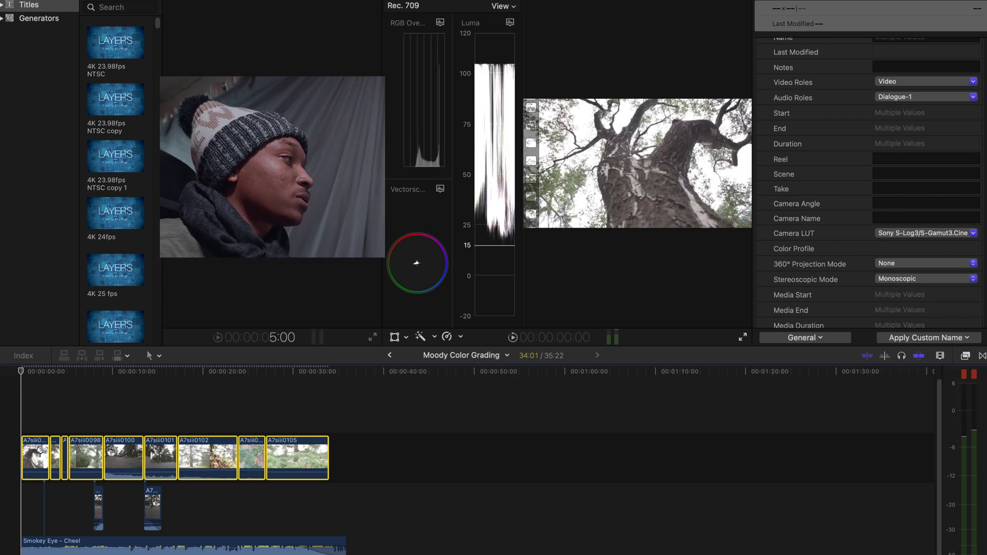
key(super+6)
key(super+a)
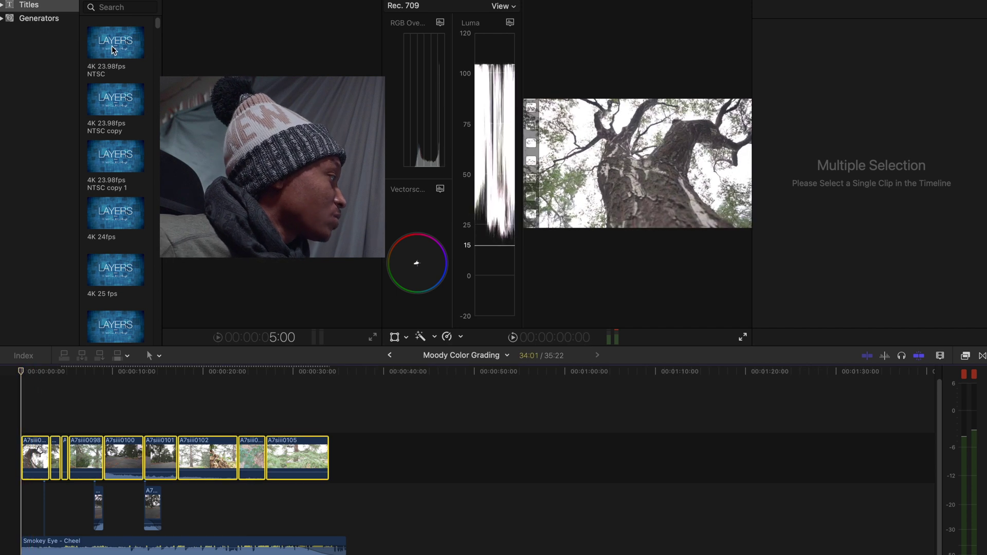
drag(114, 43, 23, 421)
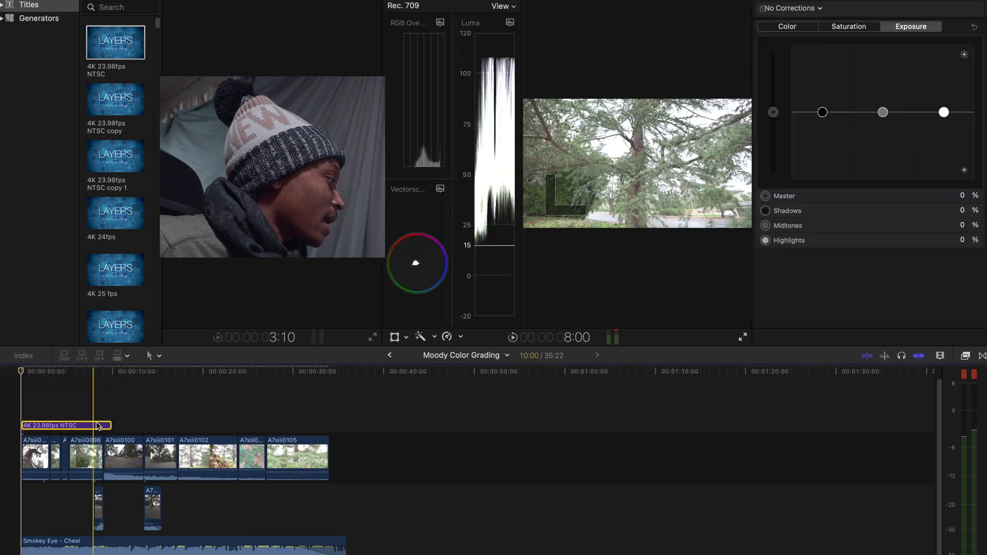
Step: Stretch the 4K 23.98fps NTSC adjustment layer across every clip in the sequence
drag(110, 425, 326, 437)
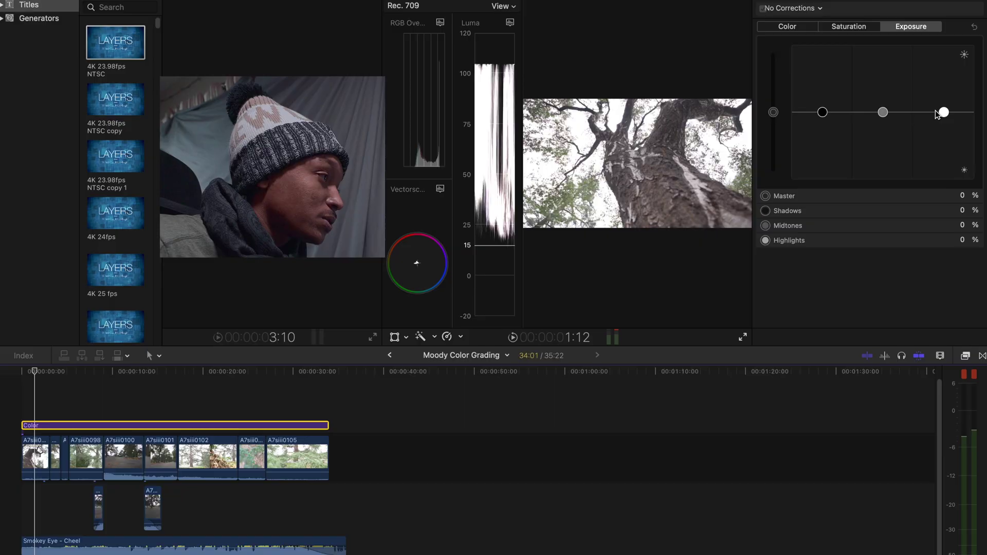
Step: Set the Color layer's exposure to highlights -10%, shadows -26% and midtones about -30%
drag(944, 113, 945, 121)
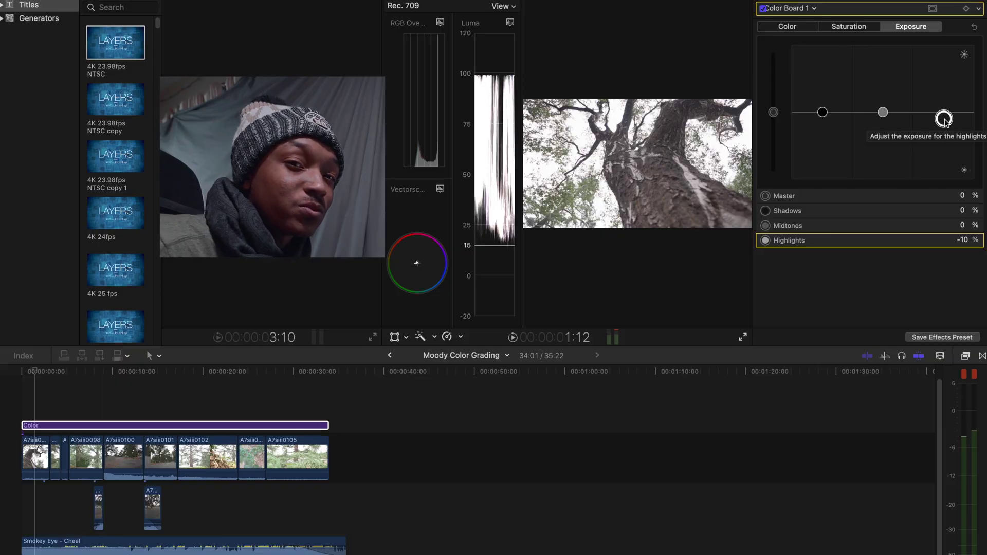
drag(822, 112, 828, 130)
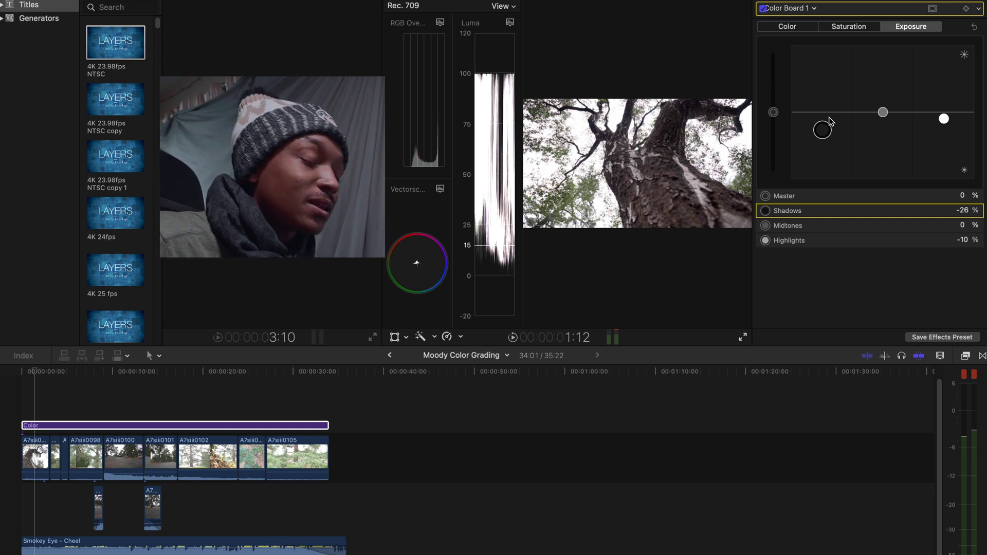
drag(883, 112, 890, 134)
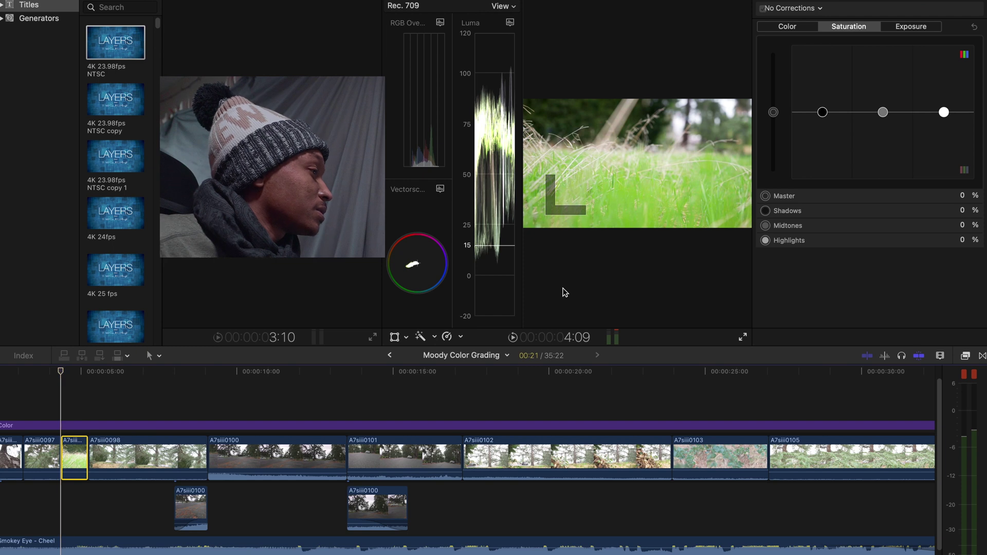
Step: Darken the grass clip's exposure: highlights -5%, shadows -7%, midtones -28%
click(917, 29)
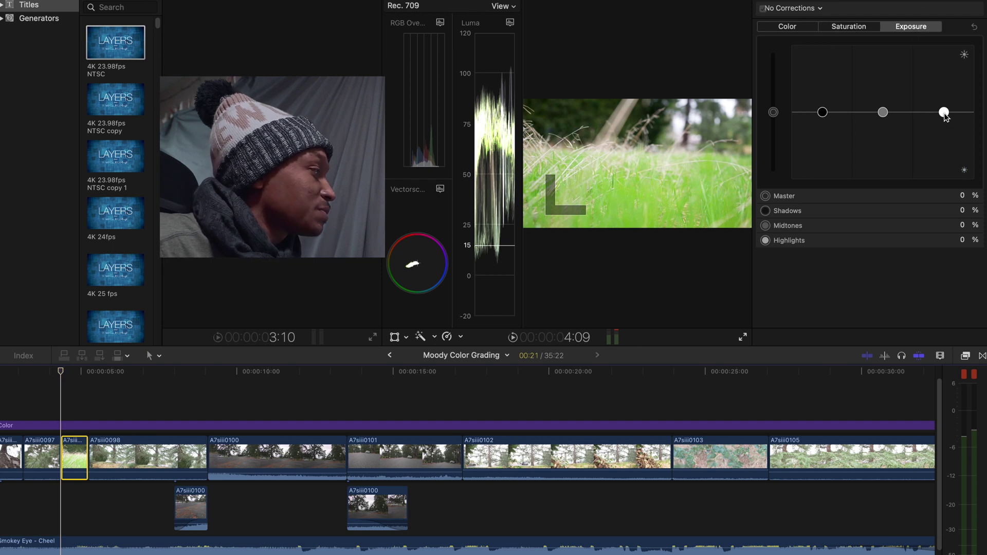
click(944, 113)
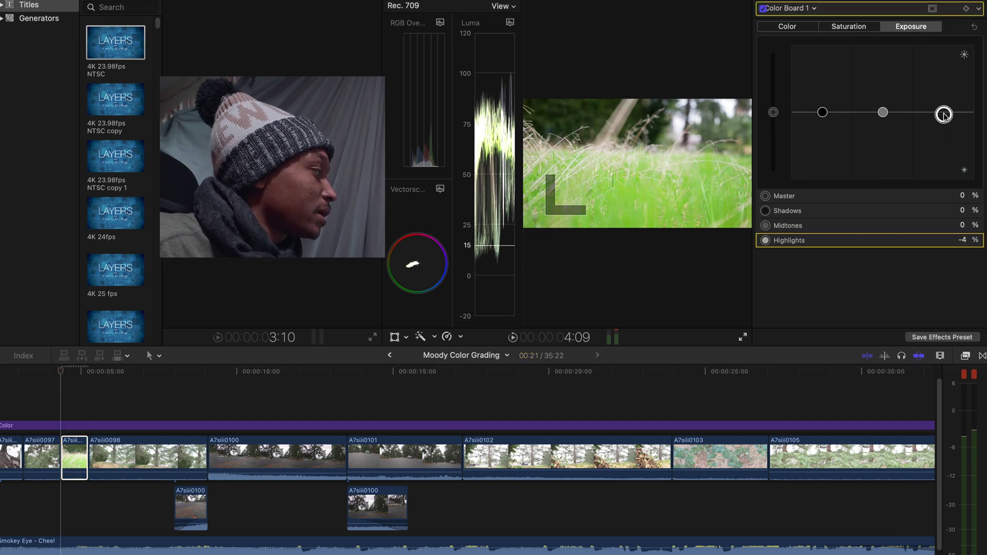
drag(944, 112, 944, 116)
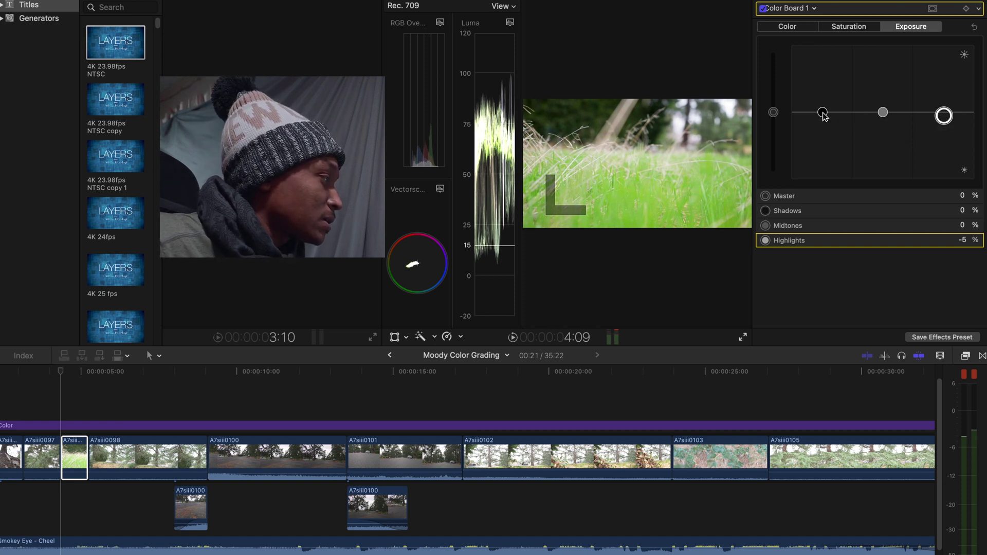
drag(823, 113, 823, 121)
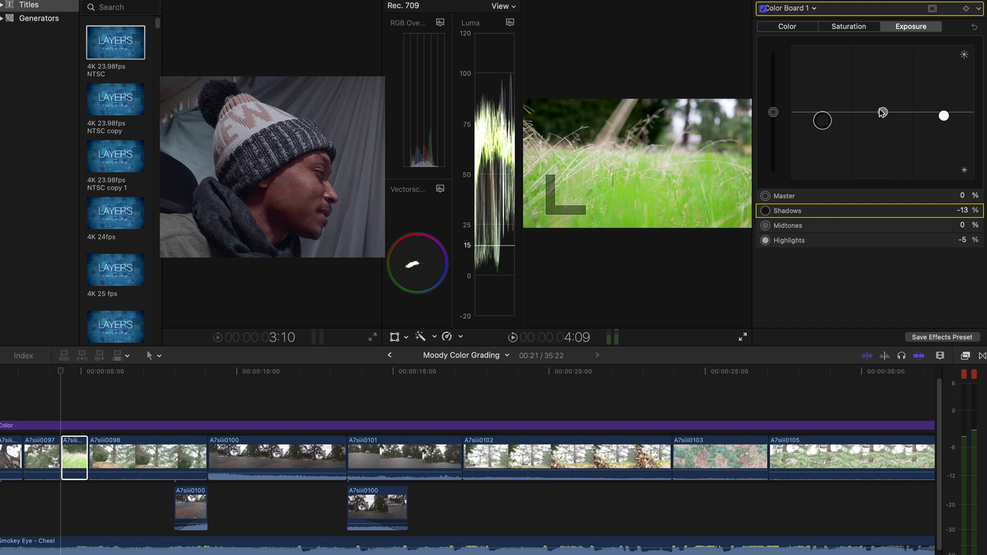
drag(882, 111, 893, 133)
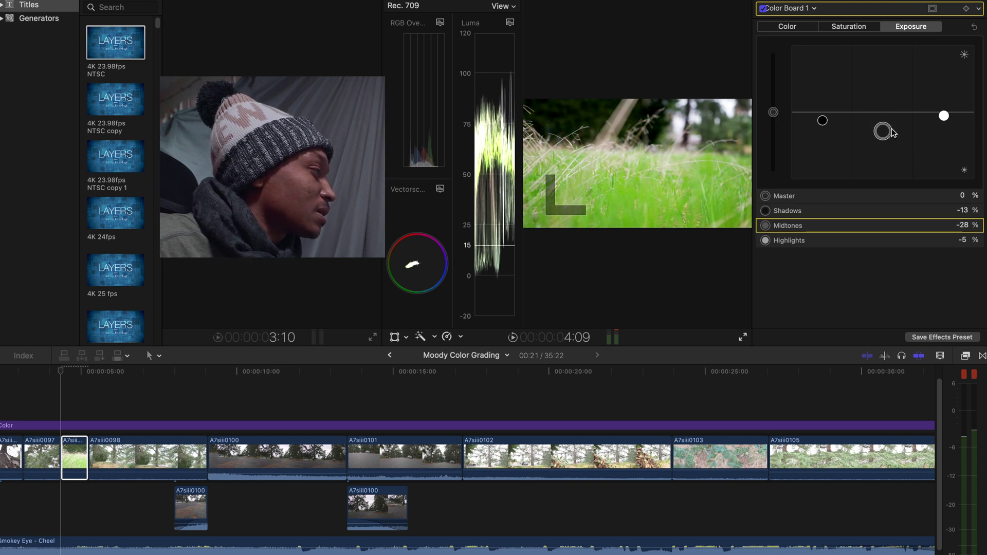
drag(823, 121, 823, 115)
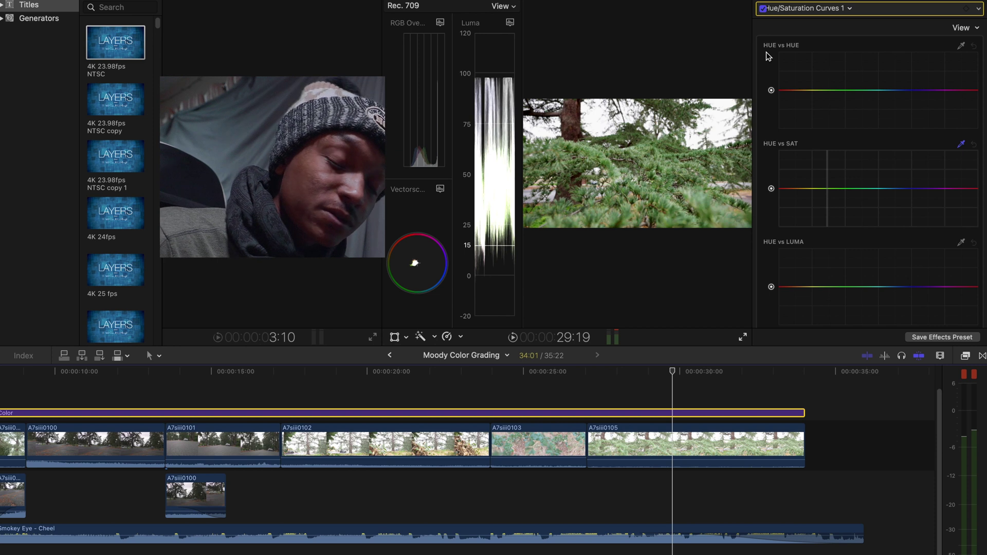
Step: Trial the Hue vs Hue, Hue vs Sat, Hue vs Luma and Sat vs Sat curves, leaving them flat, then switch Orange vs Sat to red
mouse_move(771, 90)
mouse_down()
mouse_move(771, 57)
mouse_move(774, 133)
mouse_move(772, 91)
mouse_up()
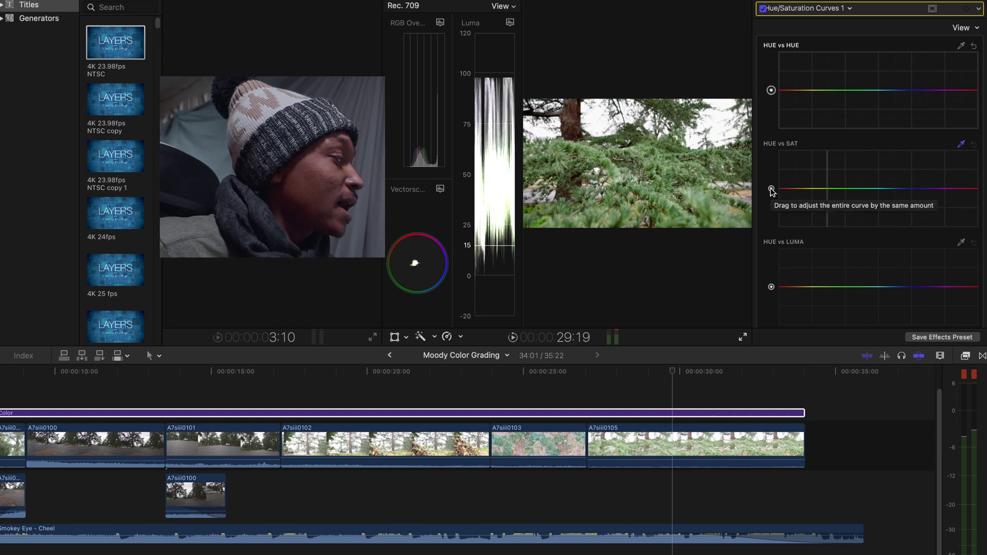
mouse_move(771, 190)
mouse_down()
mouse_move(771, 152)
mouse_move(771, 227)
mouse_move(771, 189)
mouse_up()
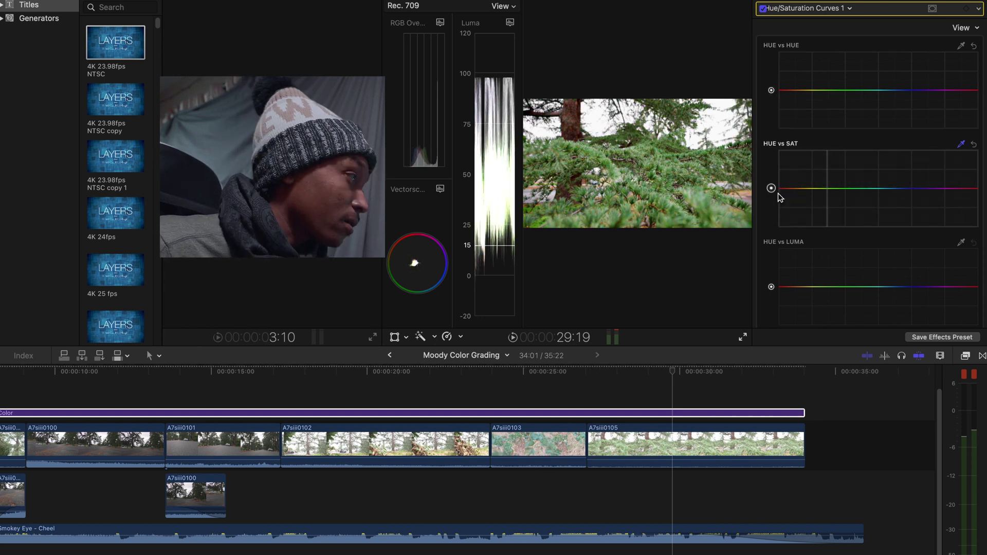
scroll(781, 258, down, 1)
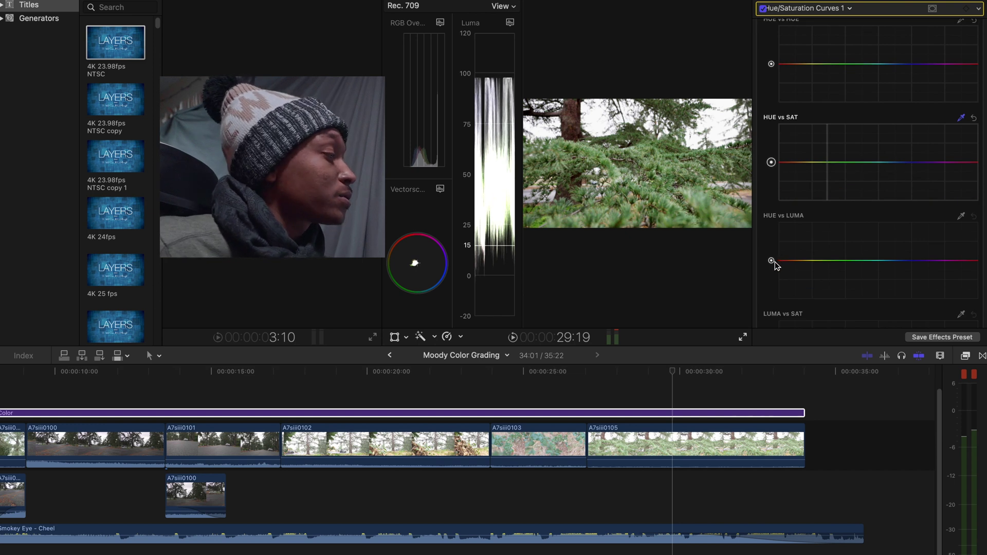
mouse_move(771, 262)
mouse_down()
mouse_move(771, 242)
mouse_move(772, 293)
mouse_move(770, 261)
mouse_up()
scroll(770, 267, down, 3)
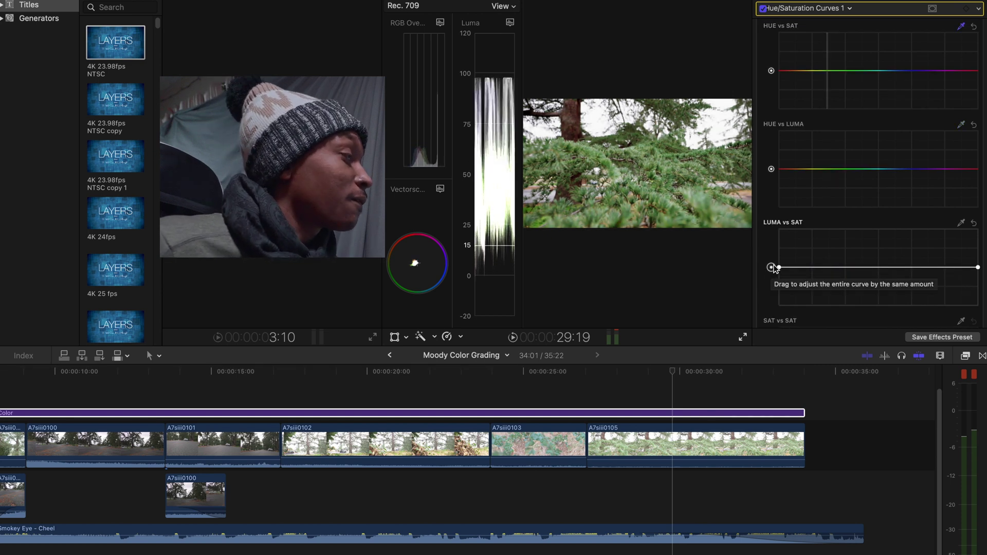
scroll(774, 269, down, 3)
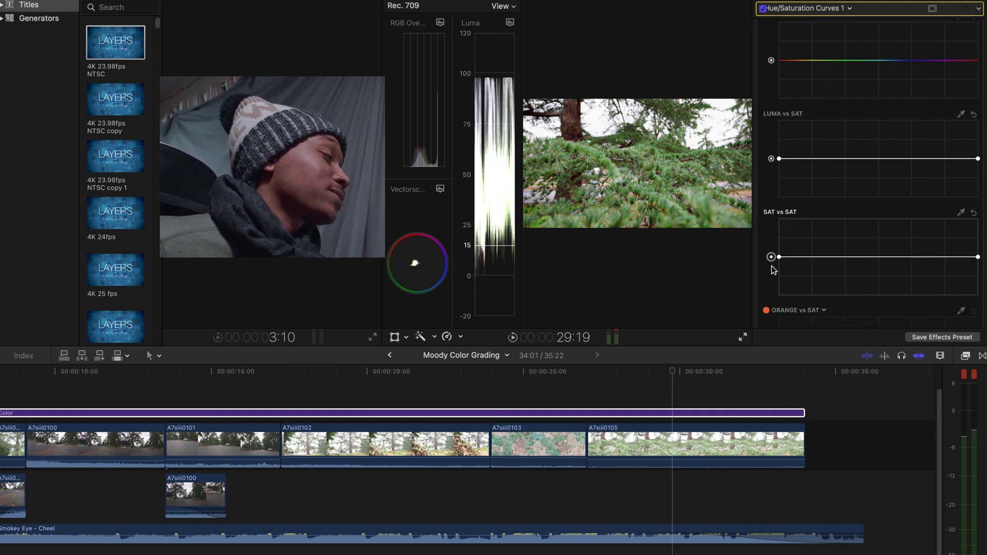
drag(771, 257, 774, 282)
scroll(779, 270, down, 3)
mouse_move(776, 220)
mouse_down()
mouse_move(817, 250)
mouse_move(771, 257)
mouse_move(775, 227)
mouse_up()
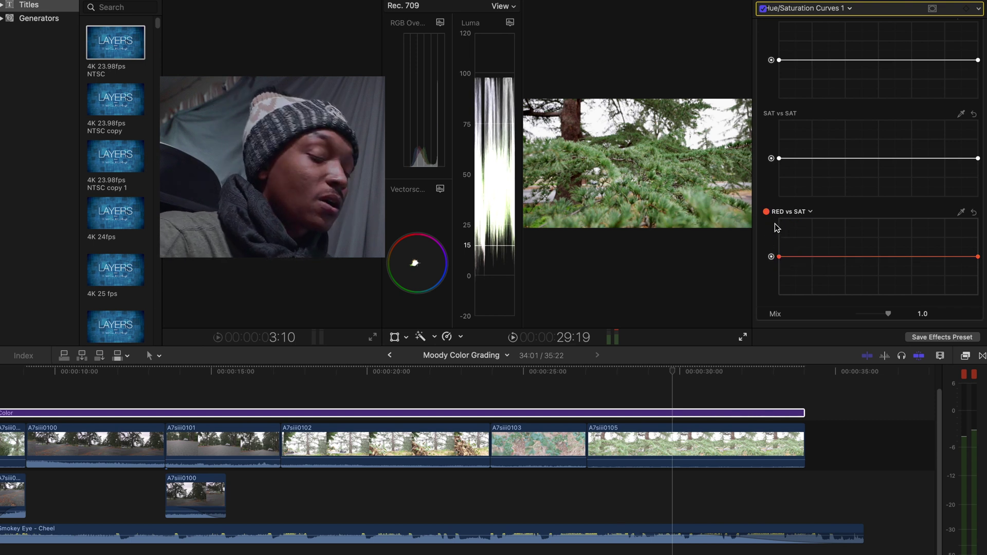
Step: Sample the green foliage into the Hue vs Sat curve and pull that point down
scroll(775, 223, up, 10)
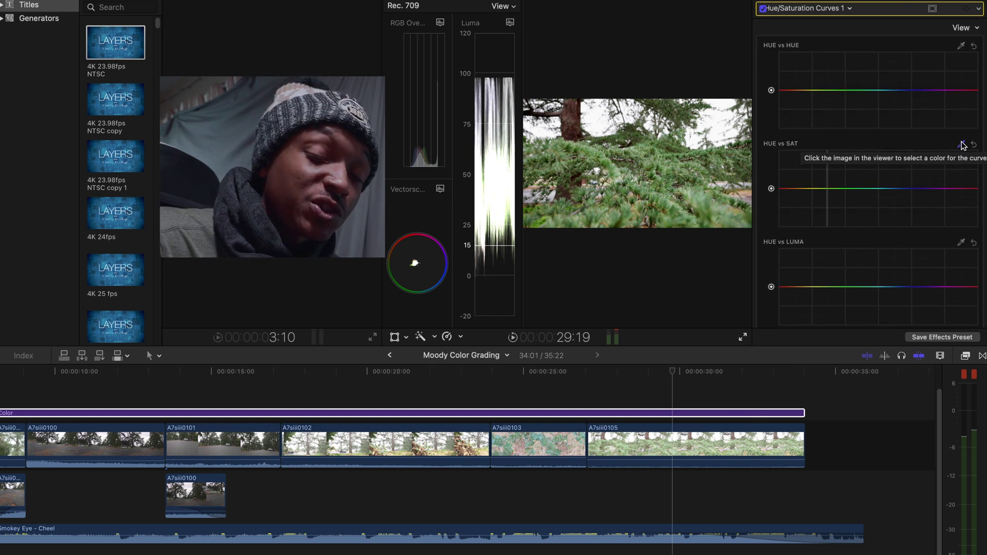
click(962, 146)
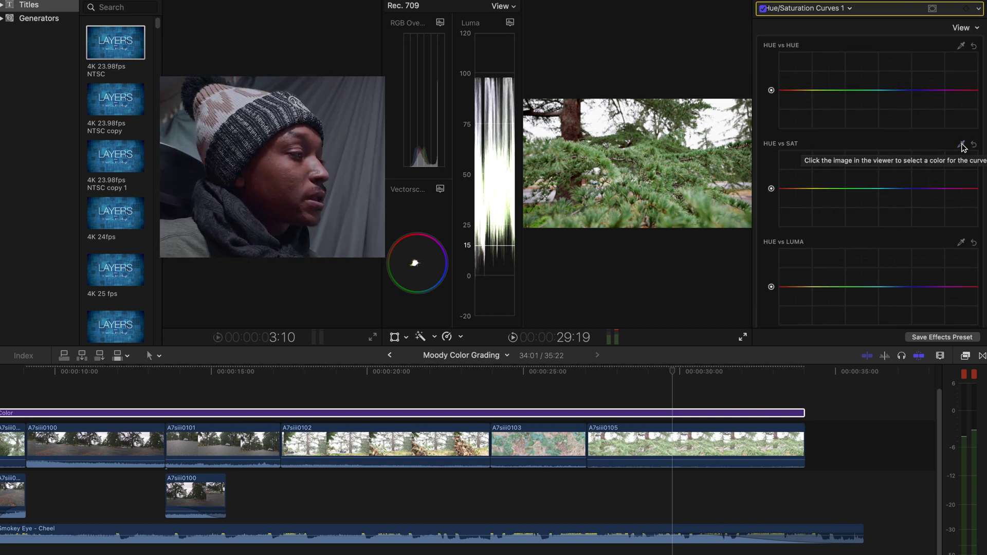
click(656, 156)
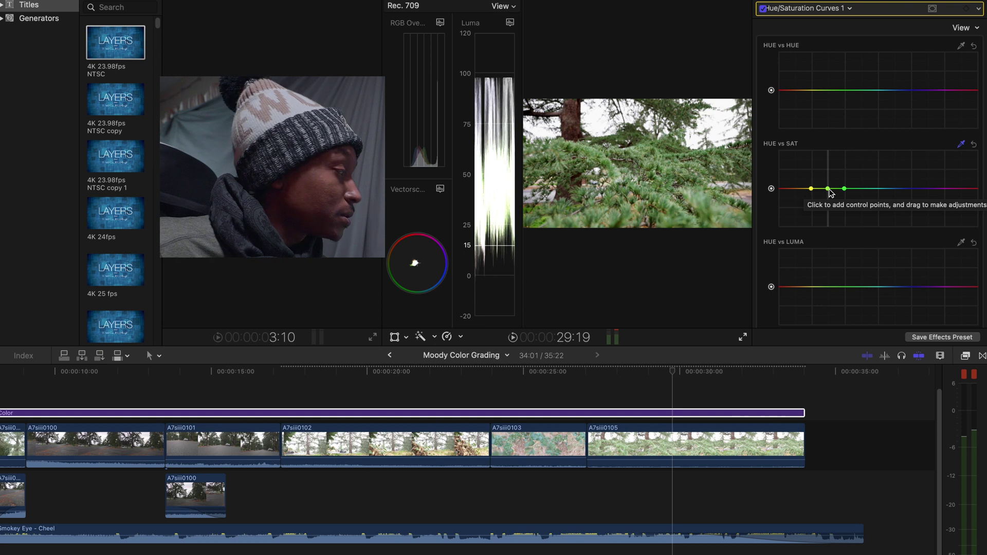
mouse_move(832, 193)
mouse_down()
mouse_move(833, 215)
mouse_move(823, 167)
mouse_move(831, 212)
mouse_up()
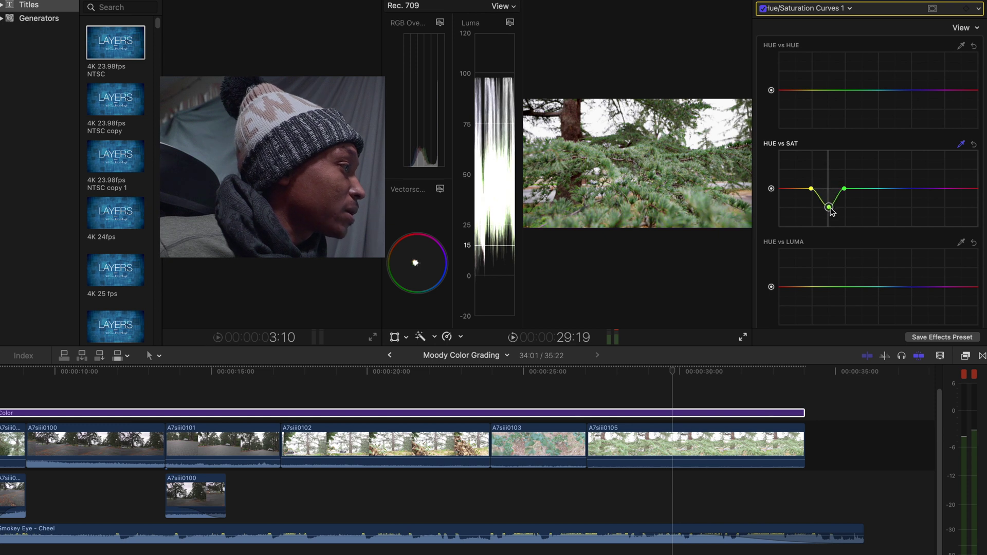
Step: Sample the foliage into the Hue vs Hue curve and drag its point to shift the green hue
click(960, 47)
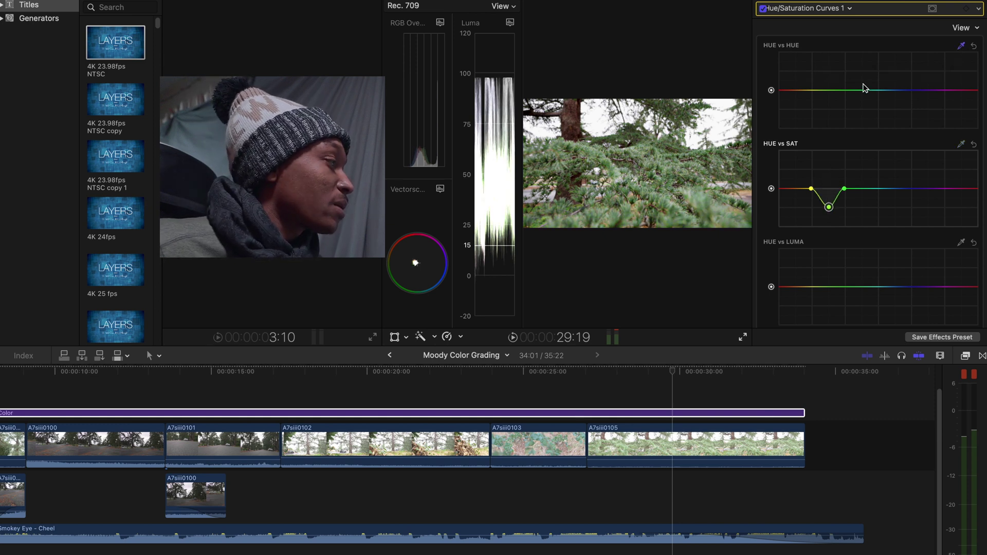
click(657, 160)
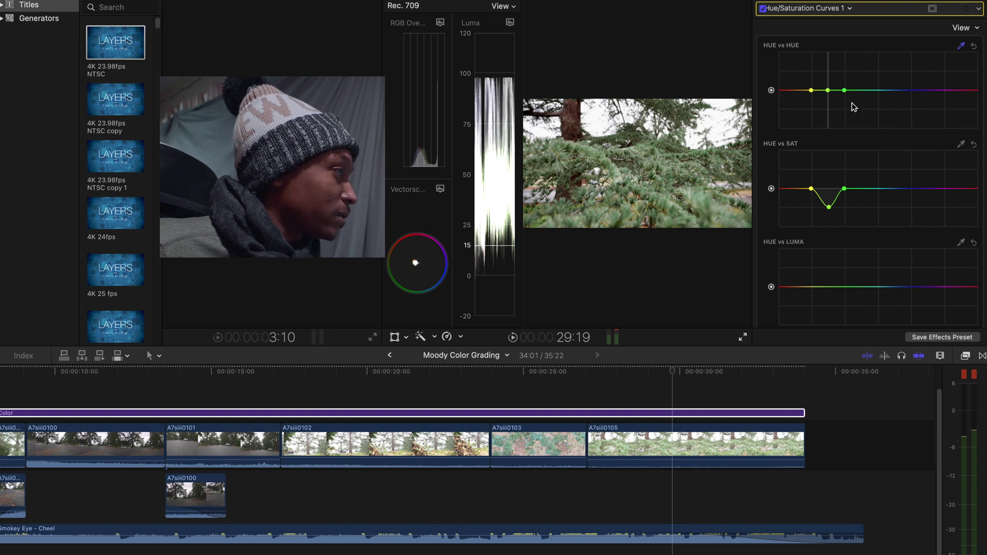
drag(827, 91, 829, 103)
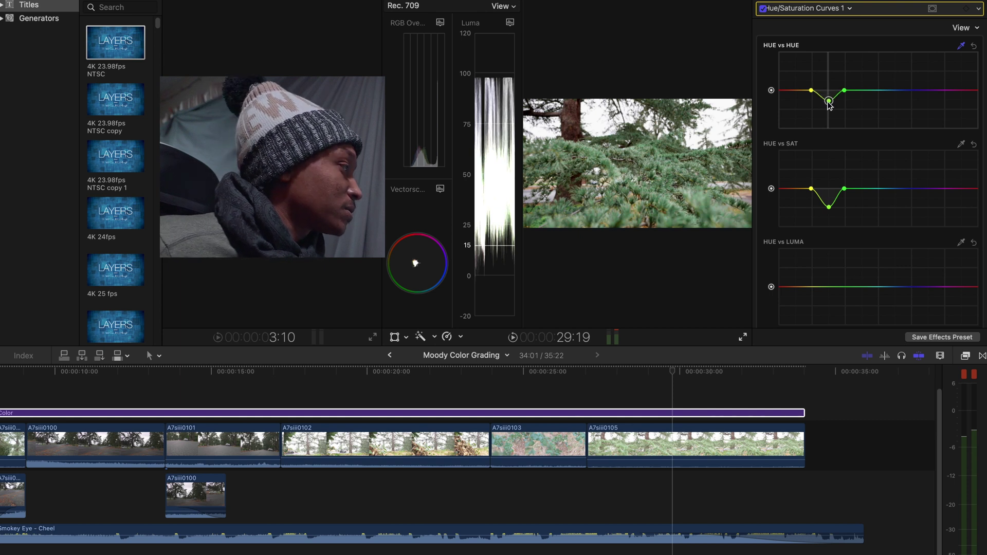
drag(829, 102, 828, 100)
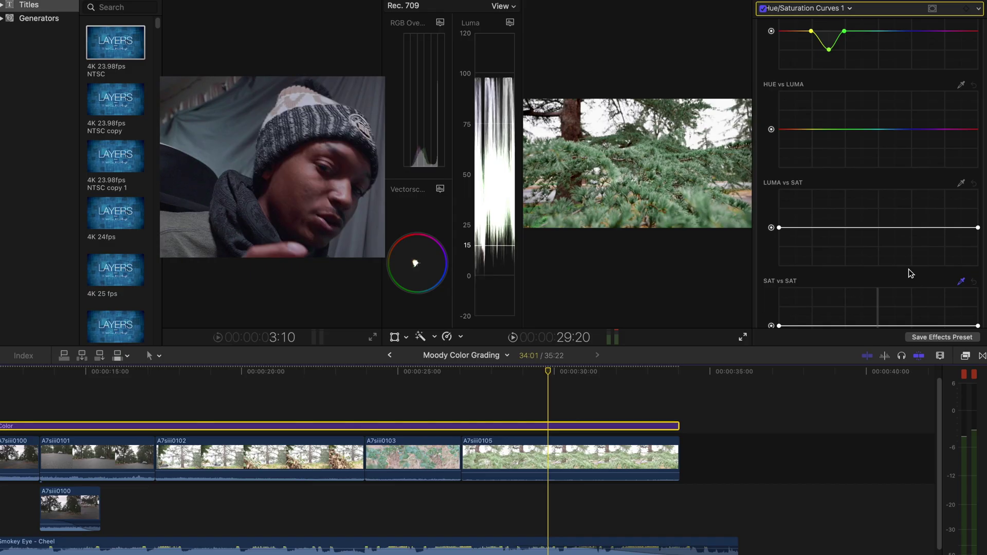
Step: Sample the footage into the Luma vs Sat curve, dip that band's saturation, and skim the timeline to check the clips
click(960, 183)
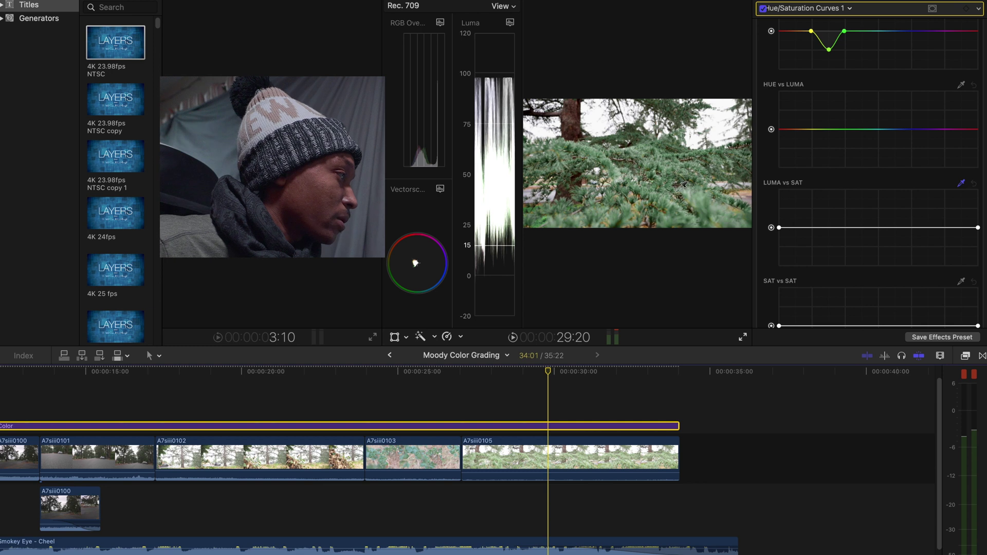
click(658, 166)
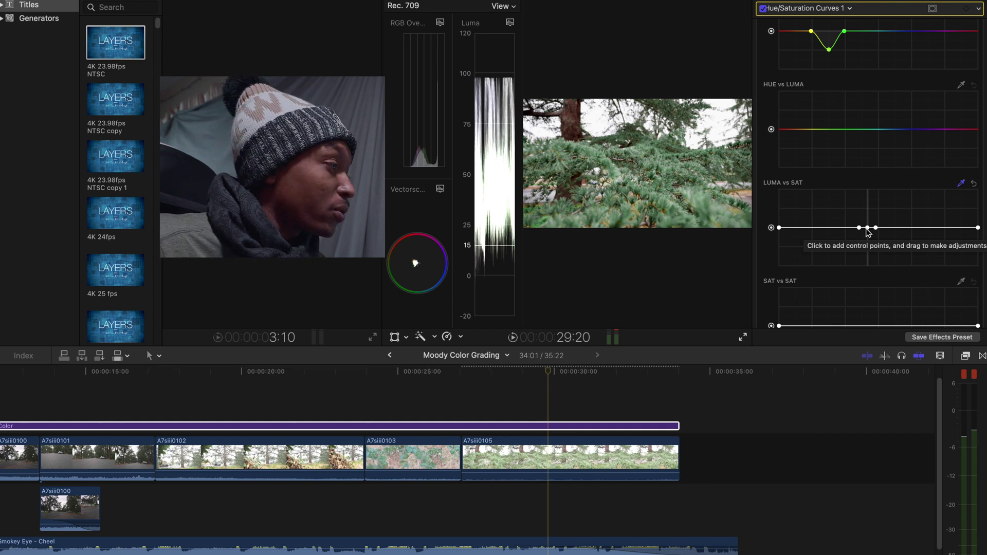
drag(867, 227, 868, 247)
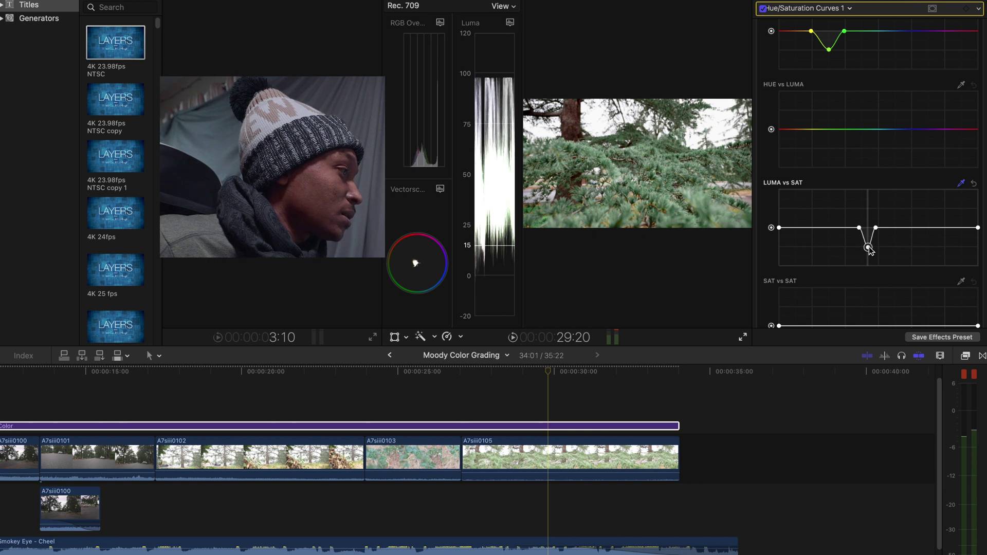
scroll(821, 190, up, 4)
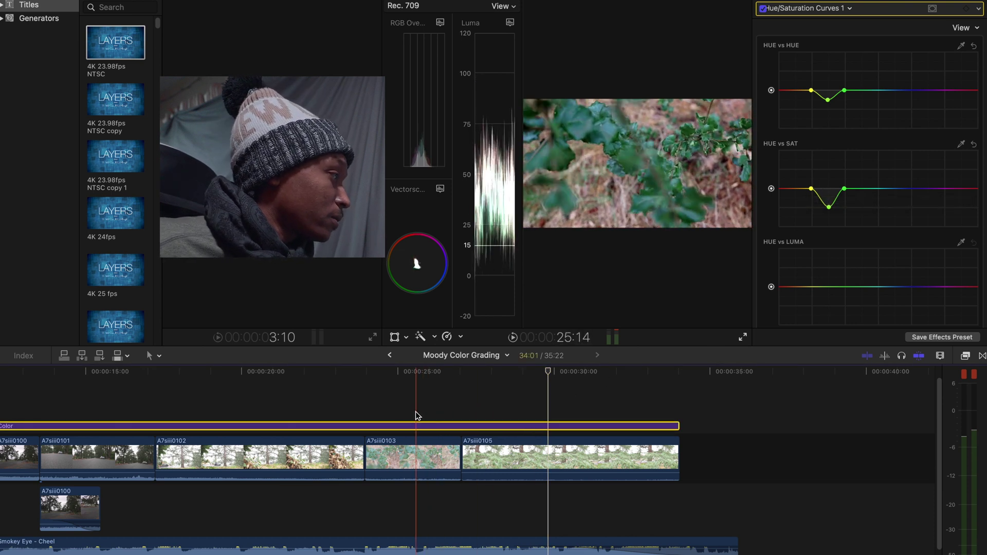
scroll(412, 418, left, 10)
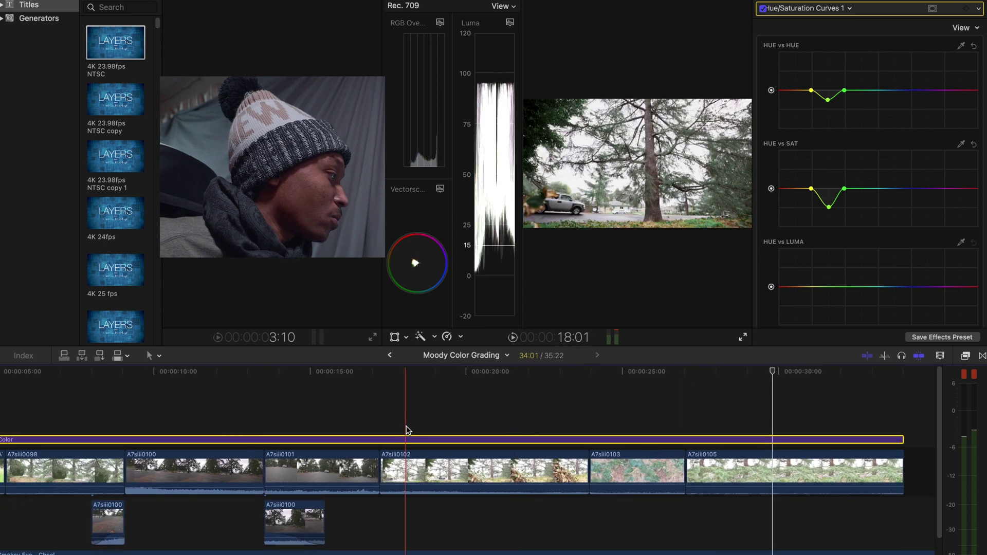
scroll(308, 411, left, 5)
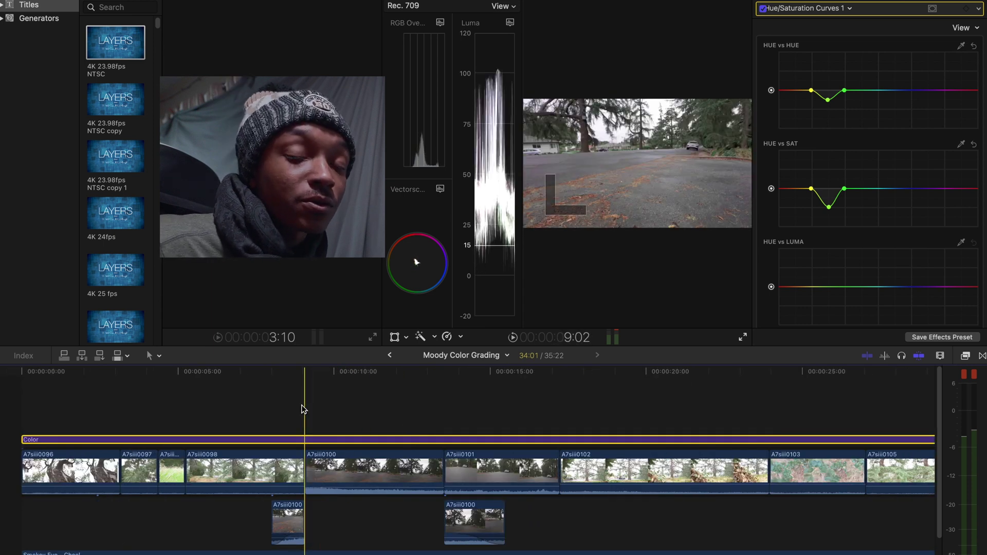
scroll(303, 409, right, 10)
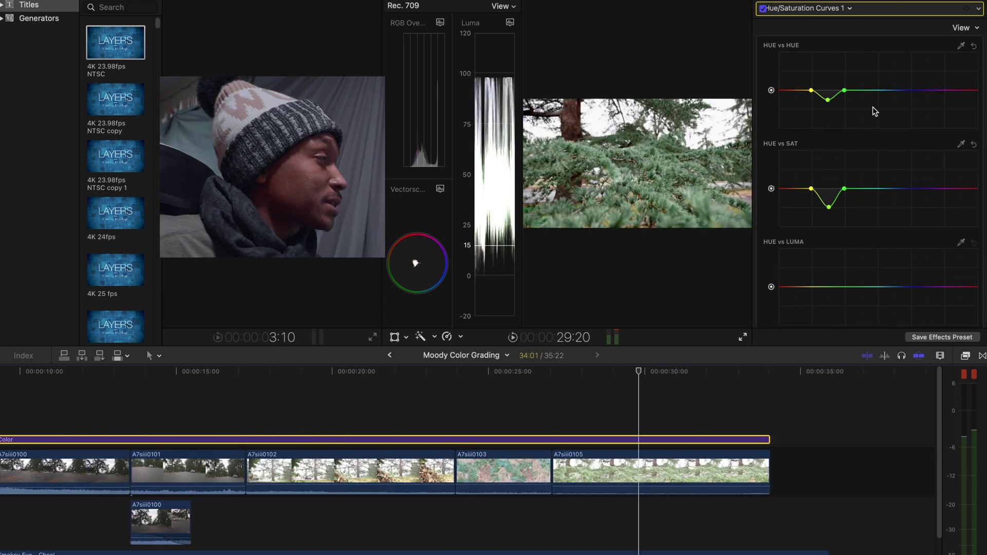
click(850, 8)
Step: In Color Curves 1, add points that pull the red and green curves down in the shadows
click(828, 77)
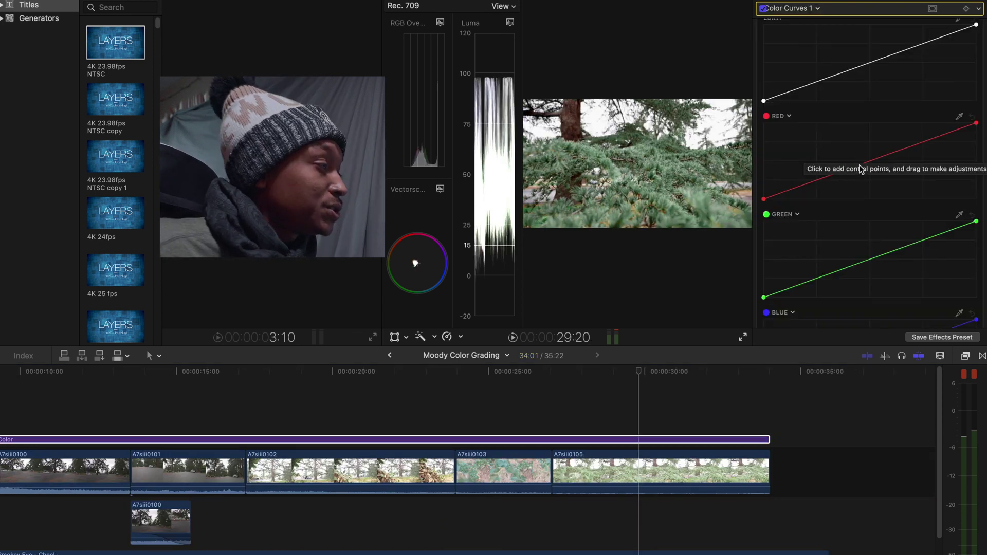
click(869, 162)
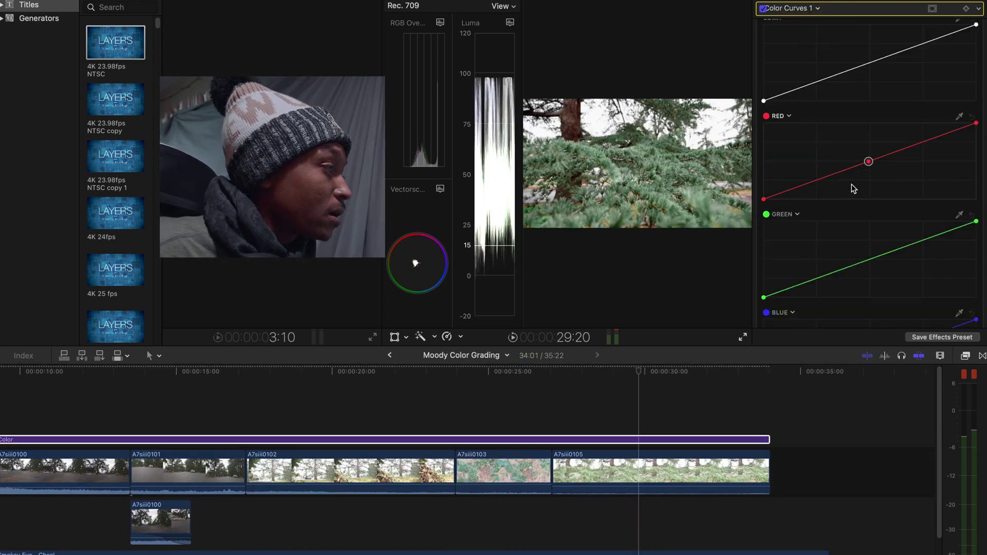
click(816, 180)
drag(817, 184, 818, 185)
scroll(882, 175, down, 3)
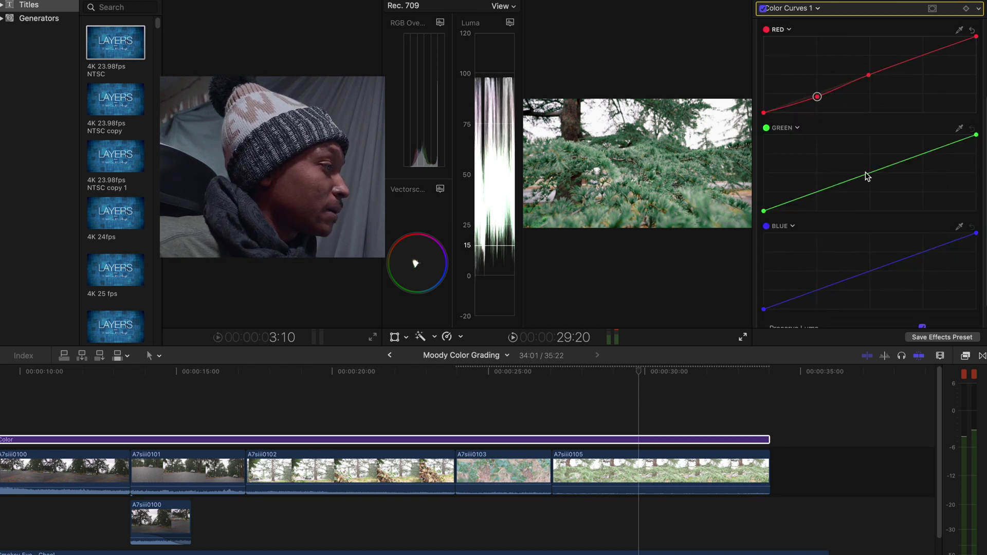
click(869, 173)
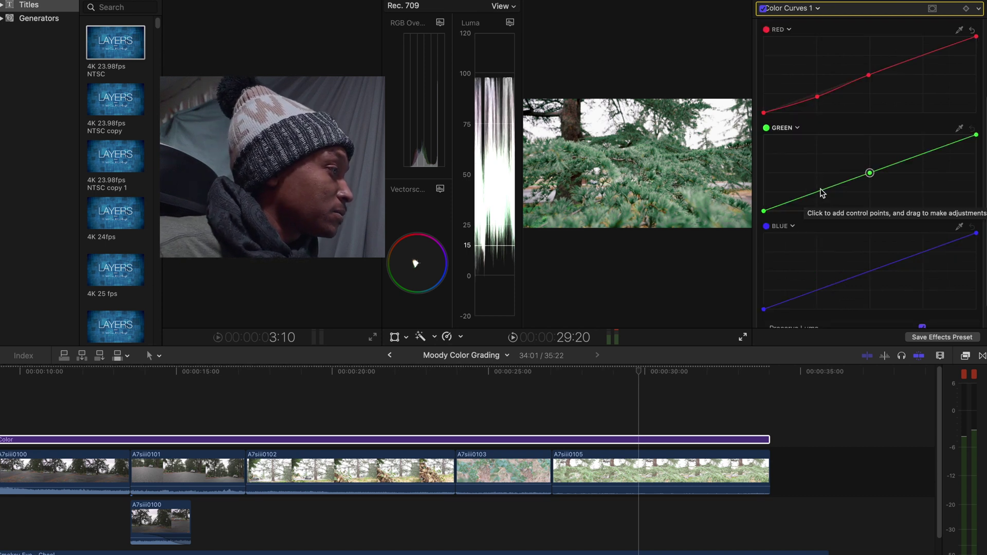
drag(818, 192, 820, 198)
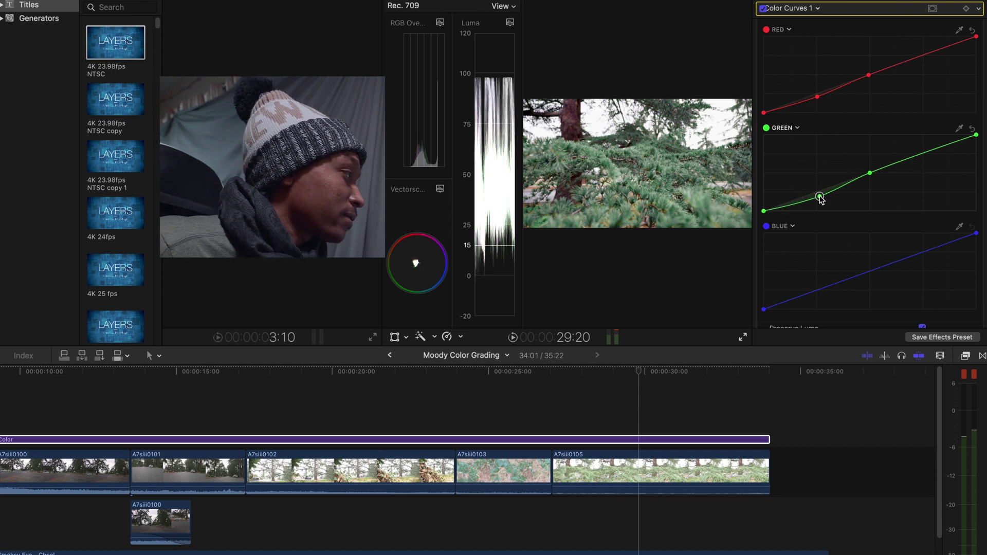
drag(821, 199, 820, 196)
Step: Add points to the blue curve and lower its shadow point slightly for a cooler tint
scroll(878, 266, down, 2)
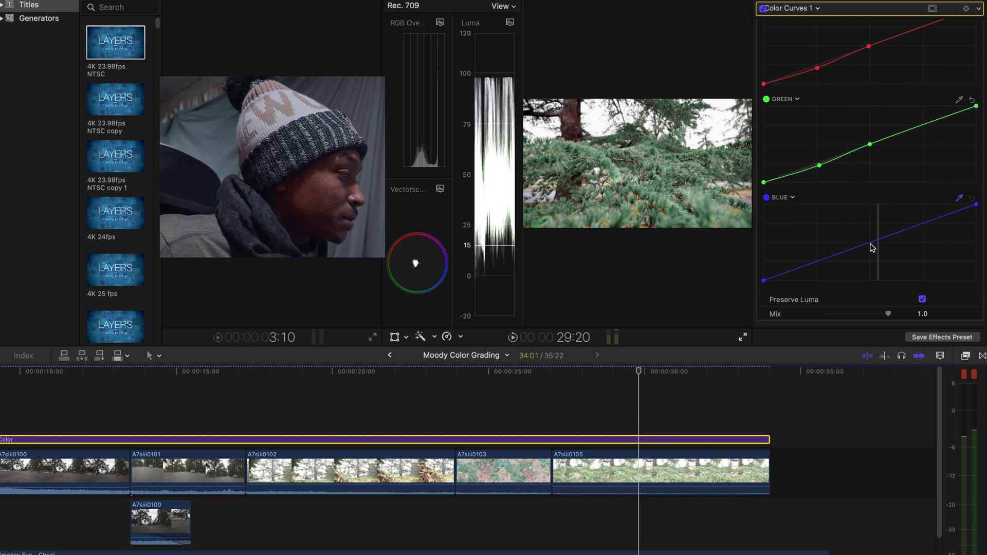
click(869, 242)
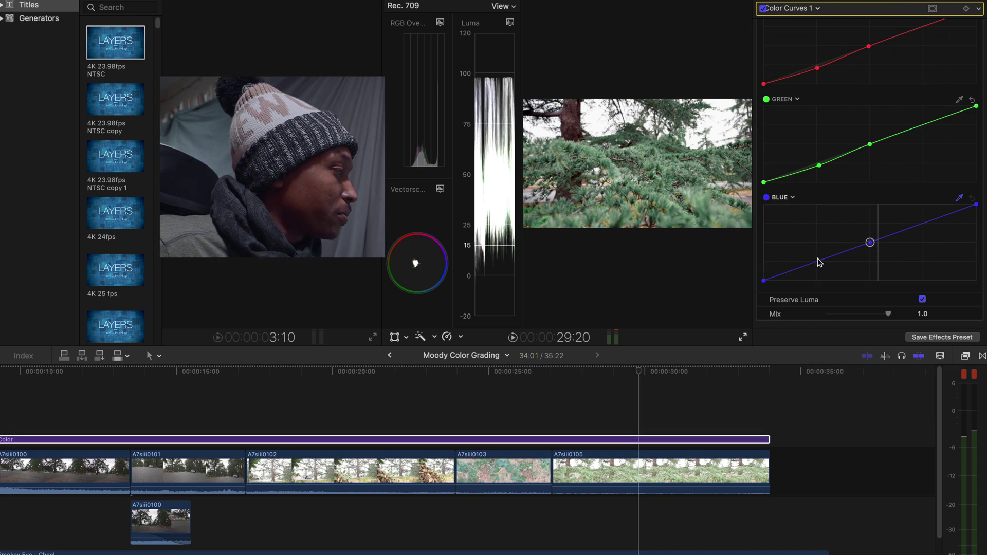
click(821, 261)
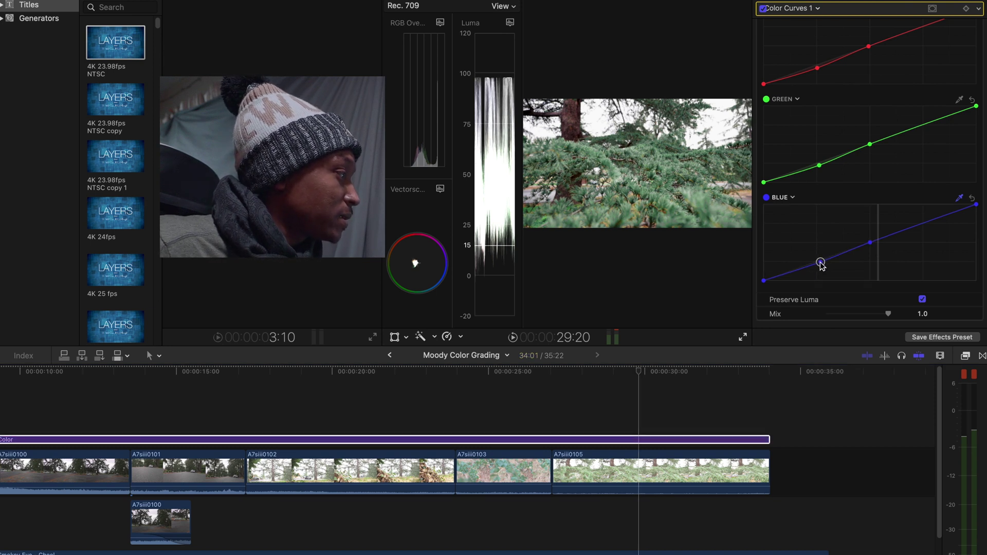
drag(821, 263, 822, 265)
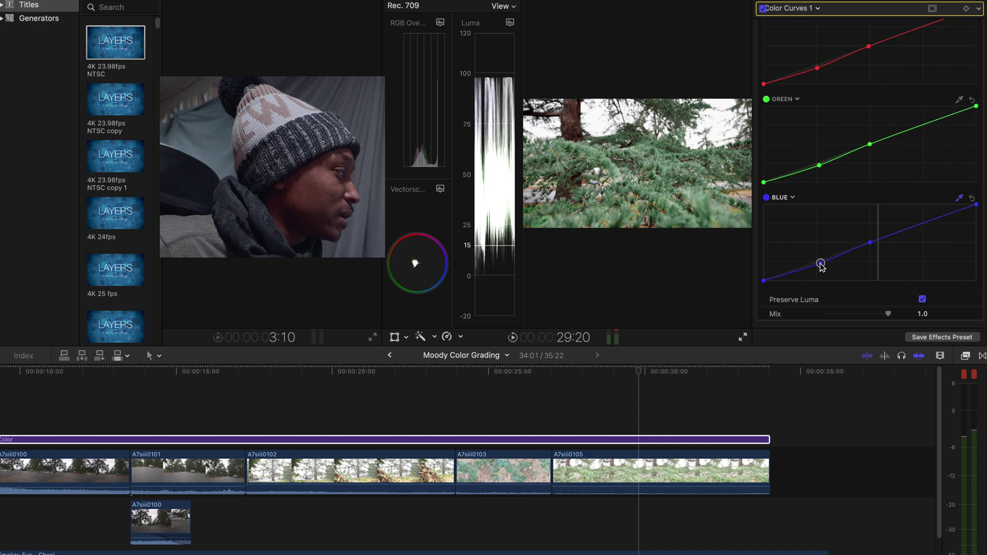
click(639, 439)
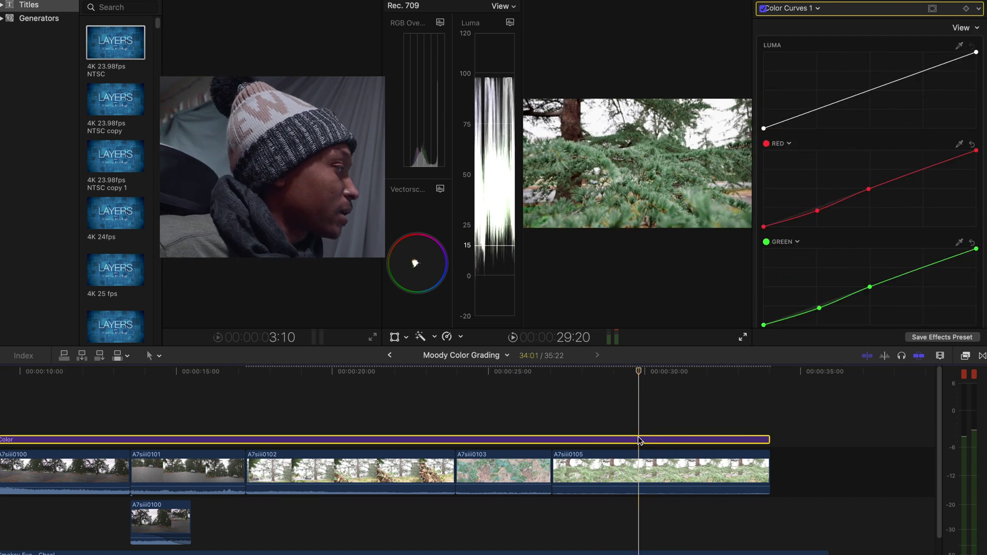
Step: Toggle the Color layer off and back on to compare, then inspect clip A7siii0102's exposure correction
key(v)
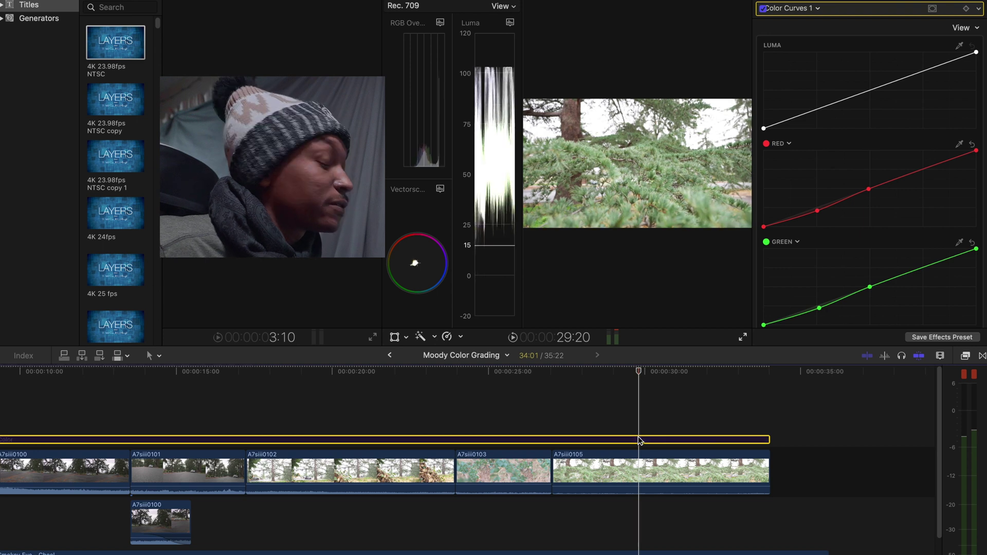
key(v)
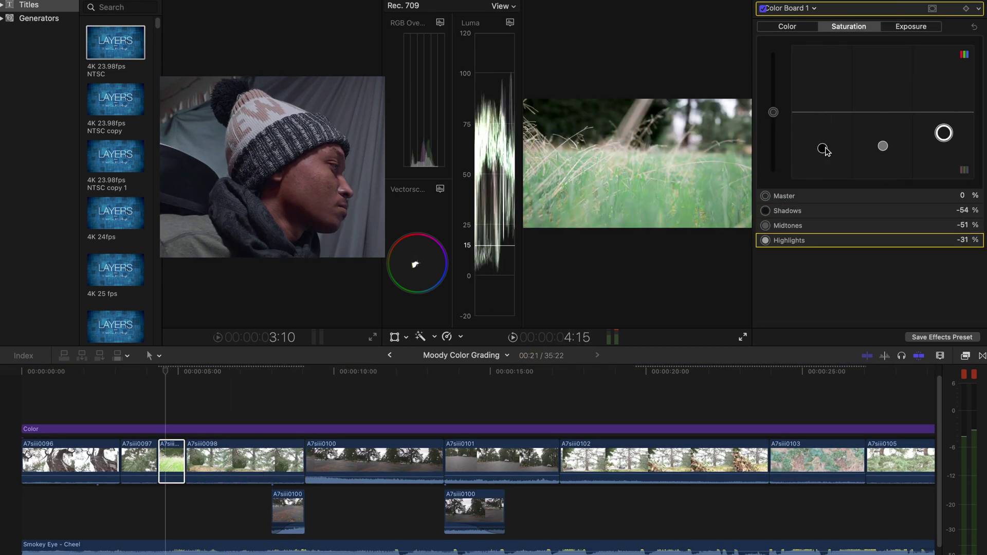
click(814, 8)
click(827, 101)
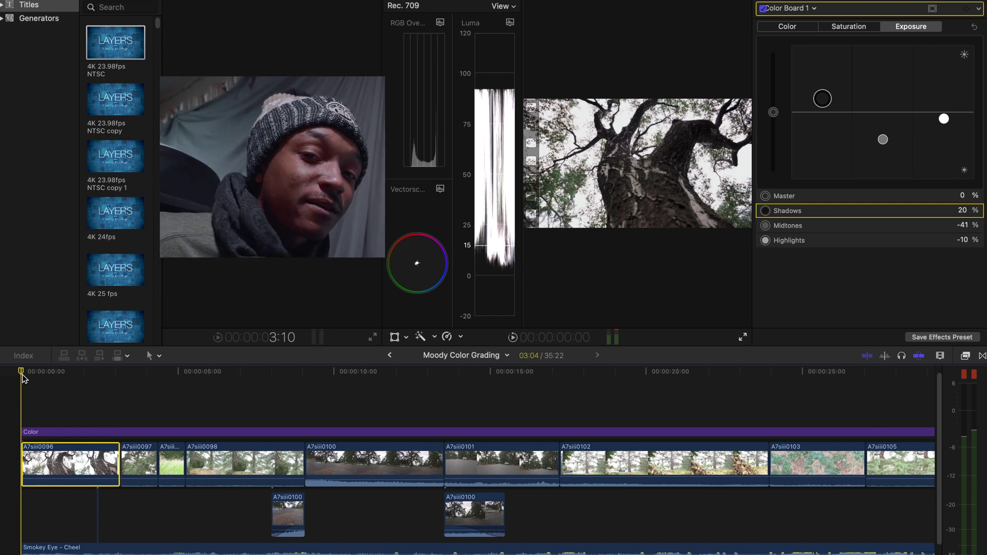
key(super+5)
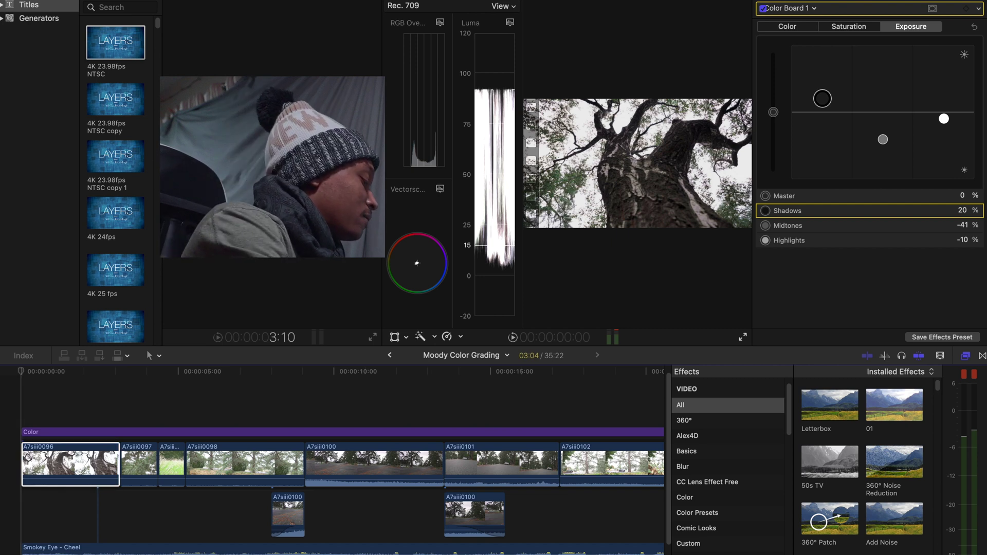
Step: Apply the Vignette effect to the Color adjustment layer and set Darken to about 0.65
text(vignette)
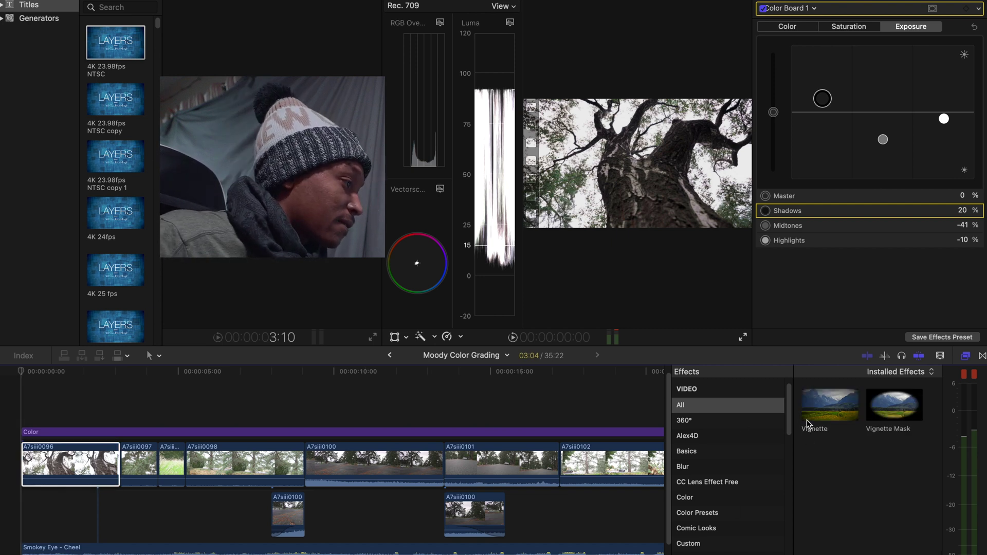
drag(813, 421, 271, 434)
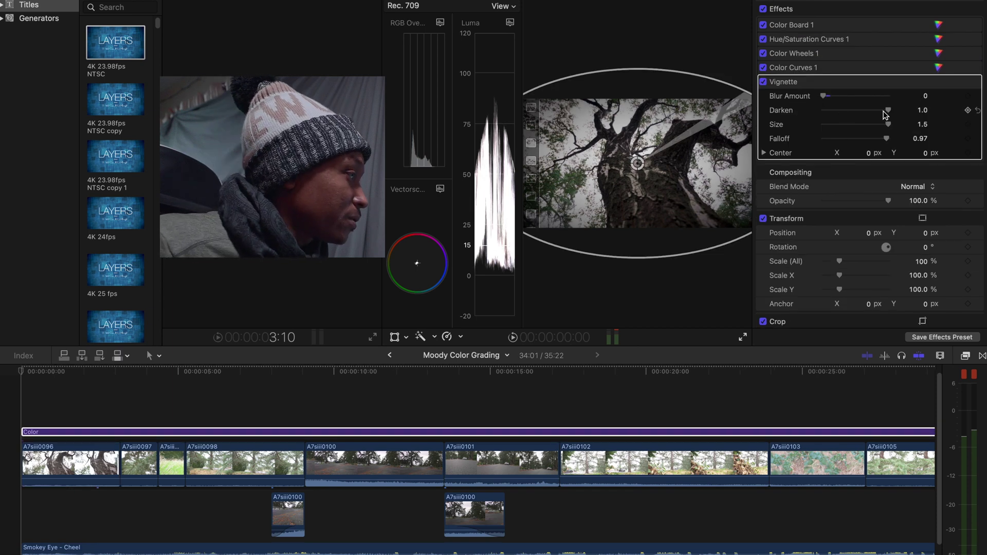
drag(886, 124, 918, 152)
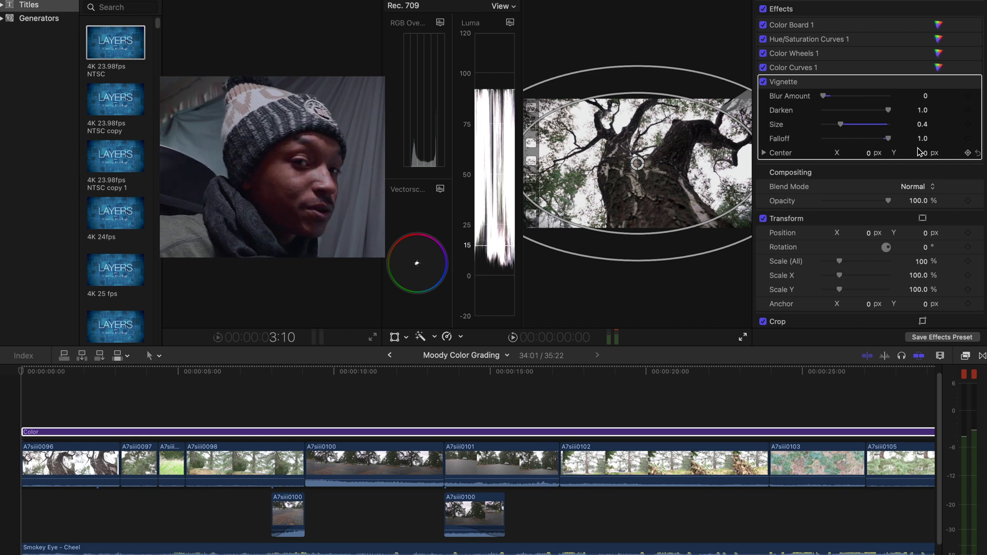
drag(887, 110, 869, 118)
Step: Fine-tune the vignette Size to 0.7, toggling the effect off and on to compare
scroll(823, 103, down, 3)
click(763, 13)
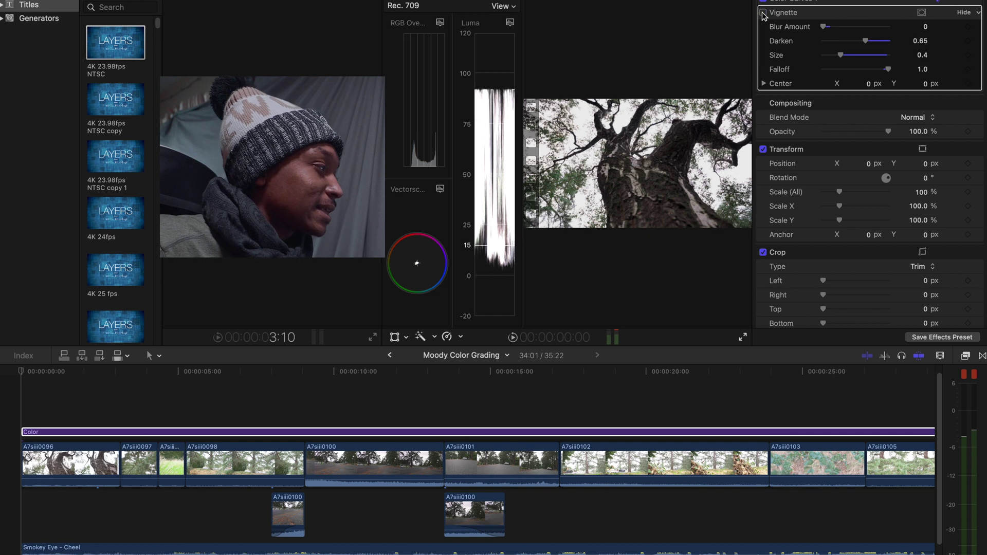
click(763, 13)
click(763, 13)
click(763, 13)
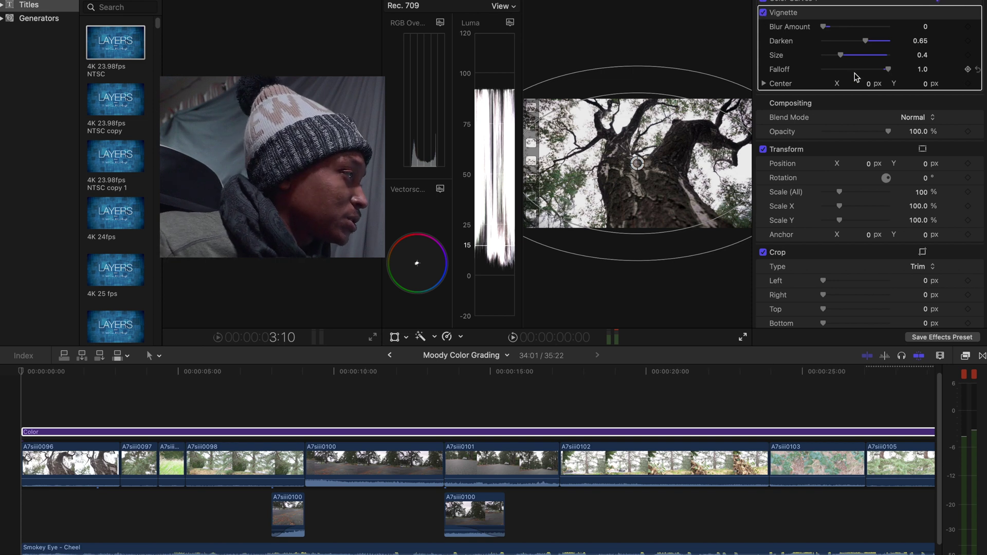
drag(848, 60, 862, 61)
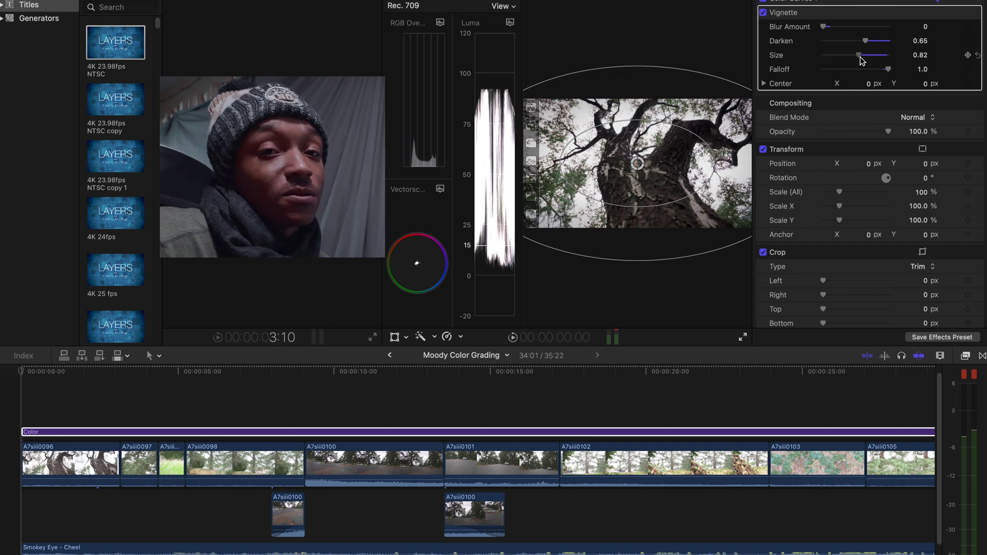
drag(860, 58, 855, 58)
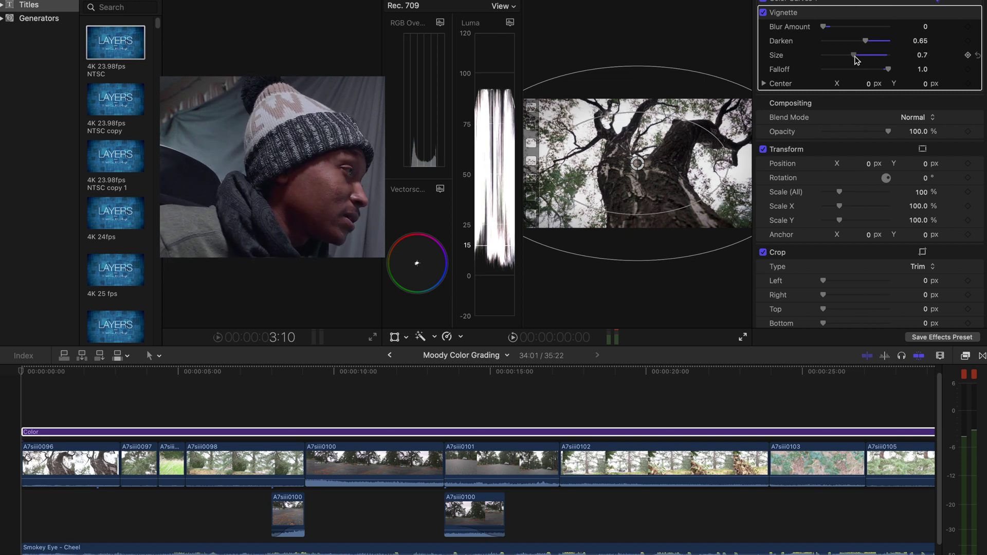
click(764, 13)
click(763, 13)
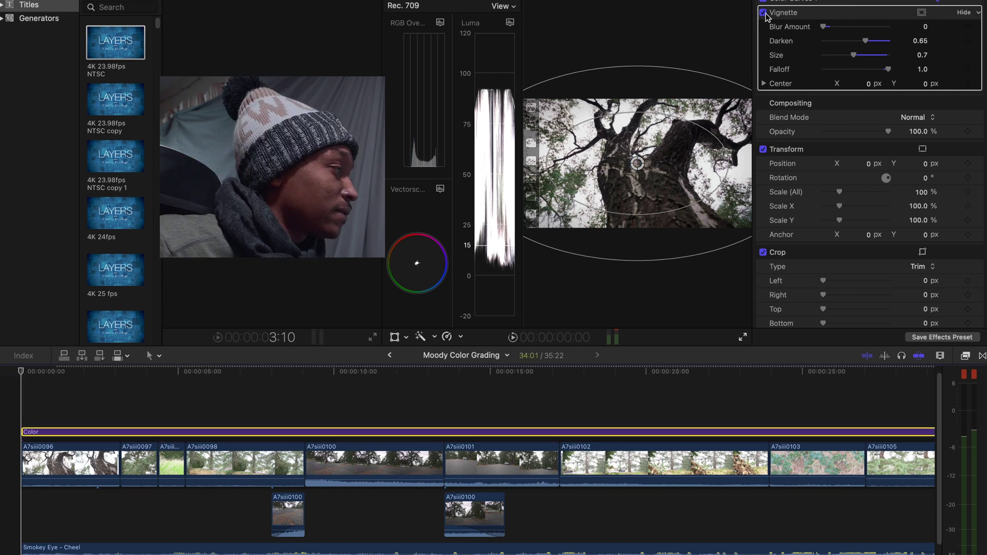
click(763, 13)
click(763, 12)
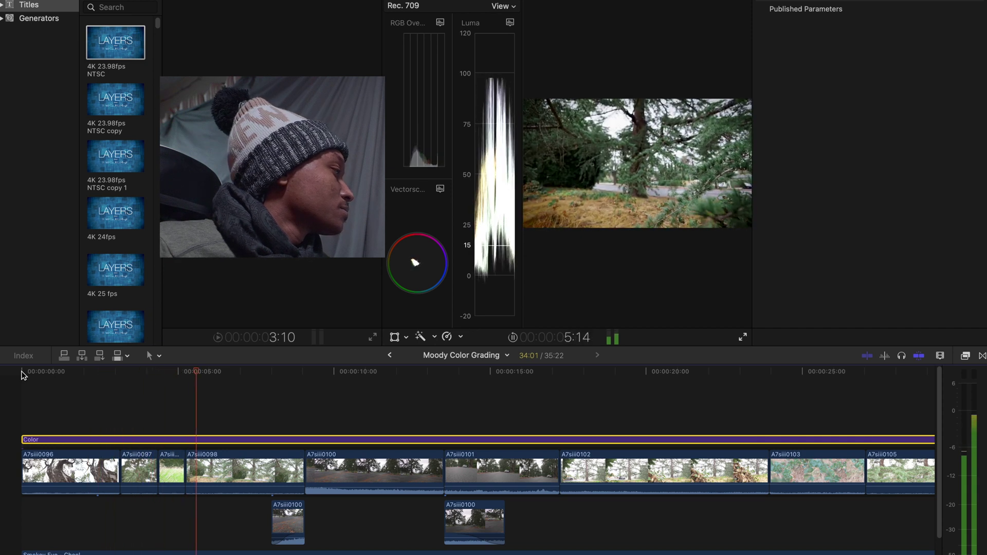
Step: Stop playback at 7:10 on the tree clip to examine the graded frame
key(space)
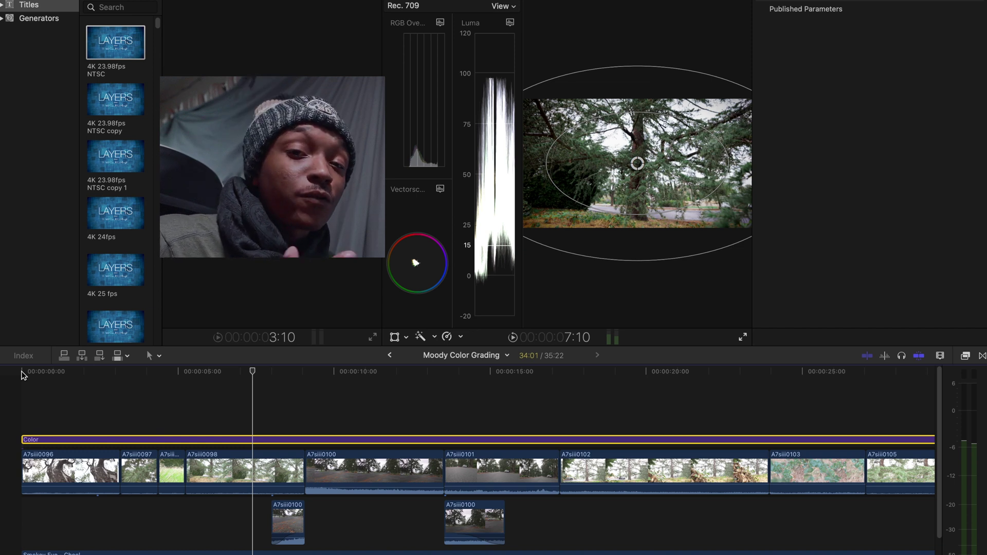
Step: Add a color mask to clip A7siii0098's Color Wheels correction, sampling the ground colour
click(244, 471)
click(788, 8)
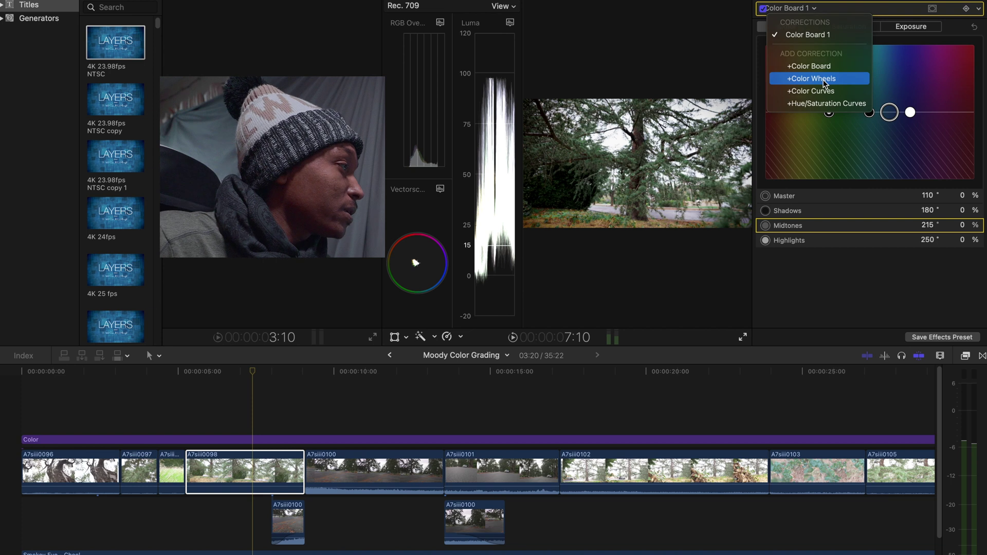
click(824, 80)
click(932, 8)
click(912, 24)
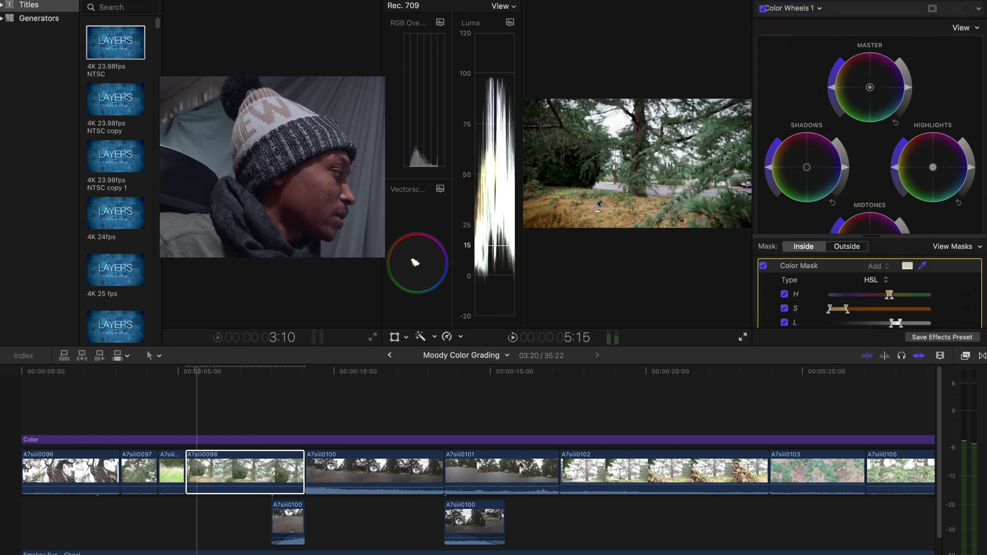
drag(591, 205, 604, 198)
Step: Push the masked Shadows wheel toward red-orange, then check clip A7siii0102's correction
scroll(834, 178, down, 3)
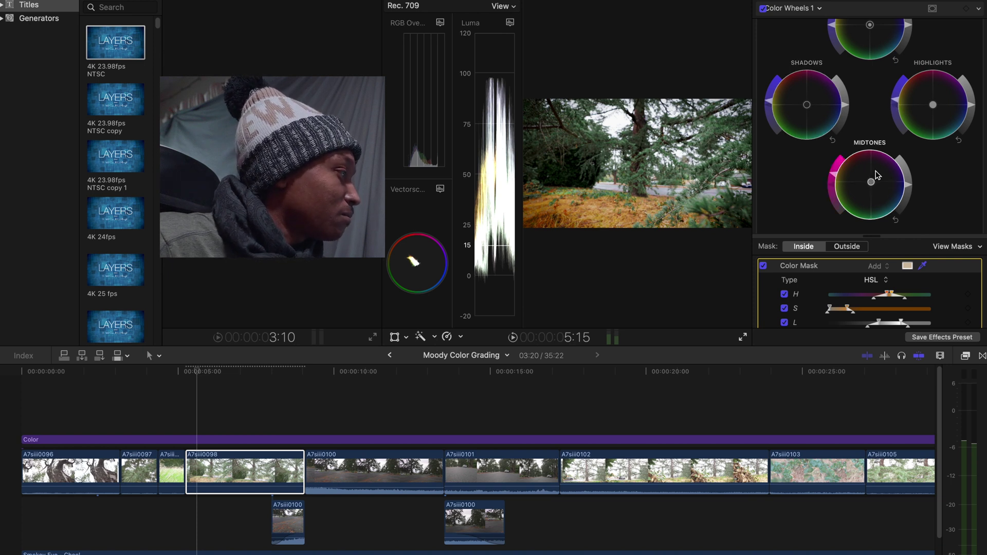
drag(807, 105, 797, 94)
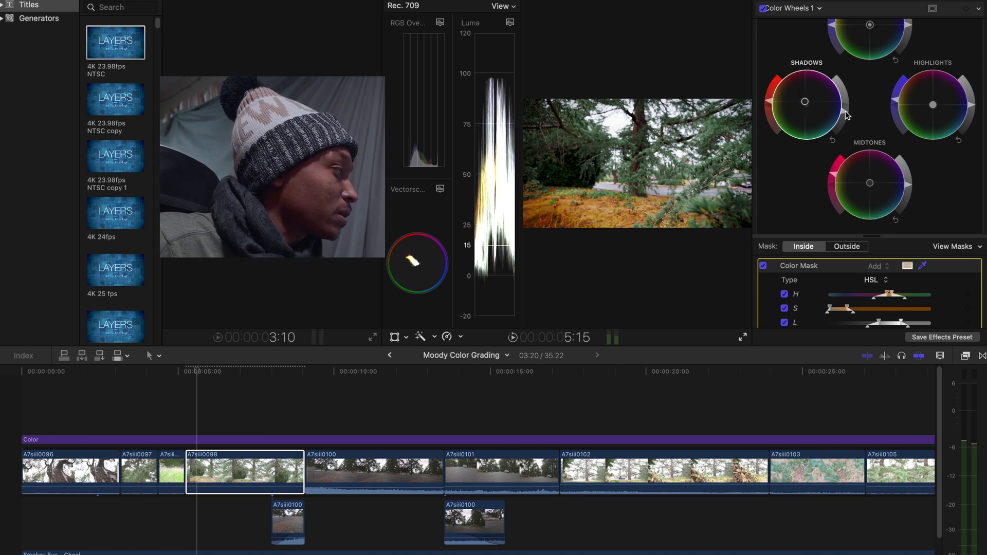
click(211, 454)
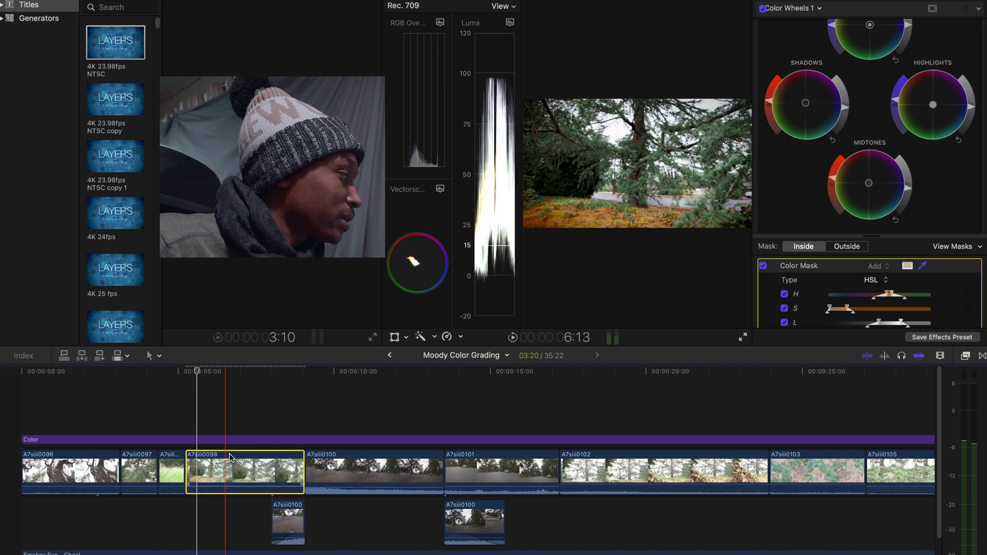
click(737, 468)
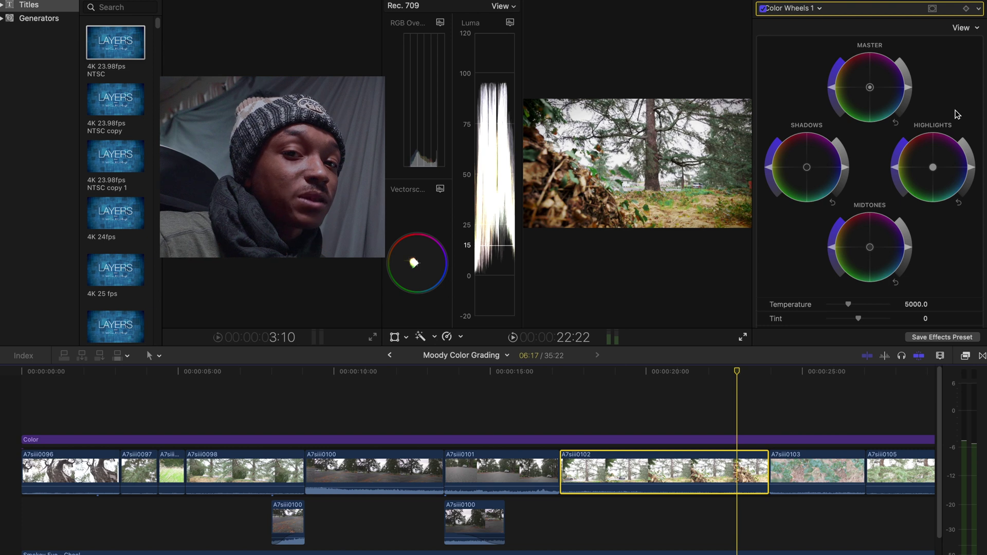